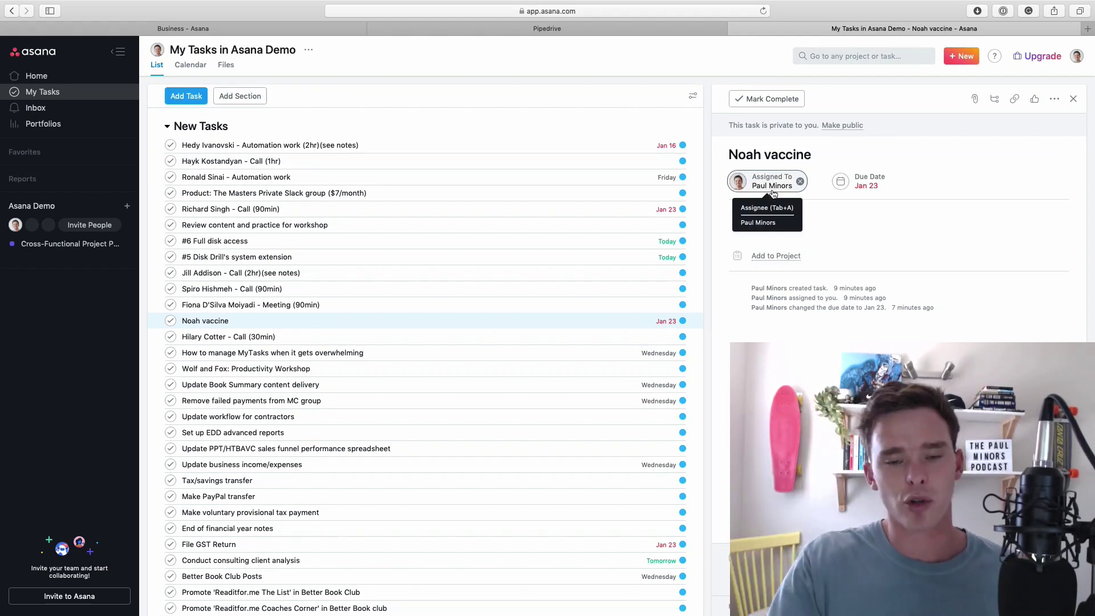
# Close the Noah vaccine task details to show the full My Tasks list.
pyautogui.click(73, 91)
pyautogui.scroll(-5, 452, 311)
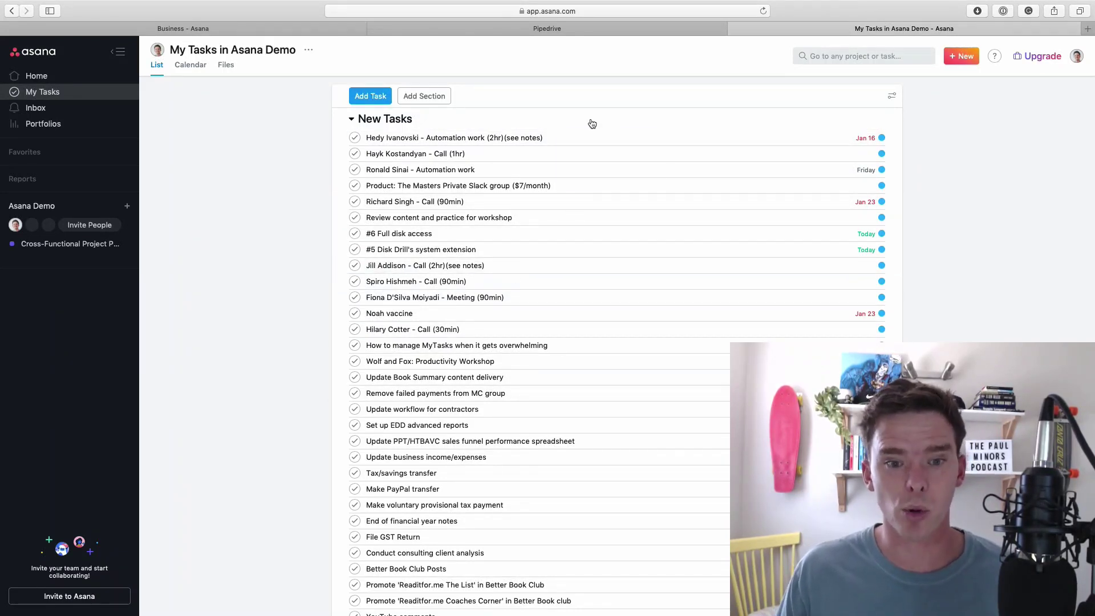
pyautogui.scroll(-1, 572, 267)
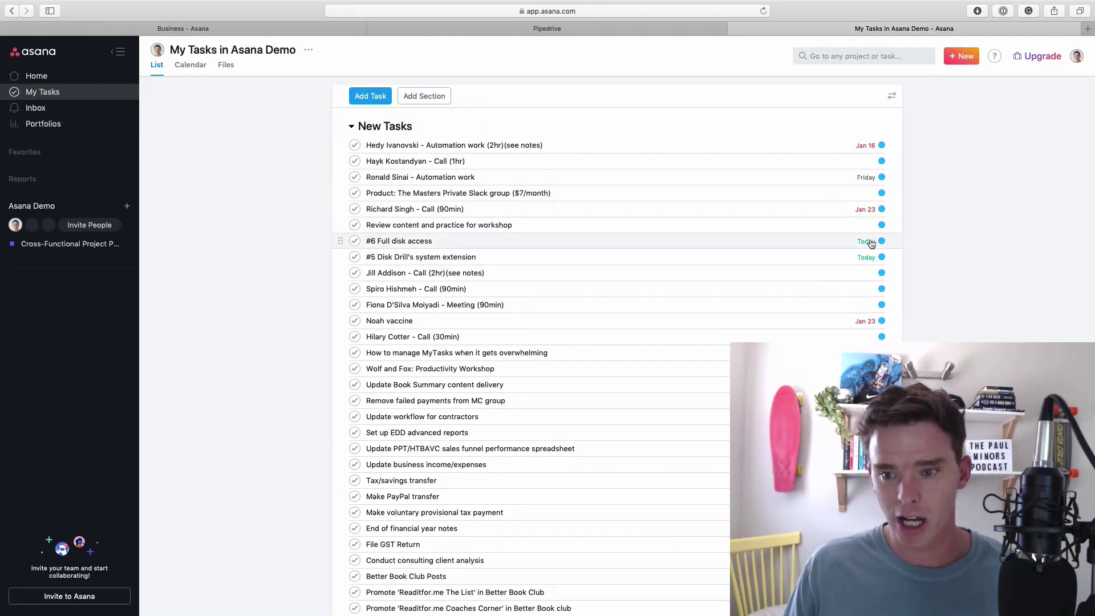
pyautogui.scroll(-2, 878, 251)
pyautogui.scroll(-8, 787, 311)
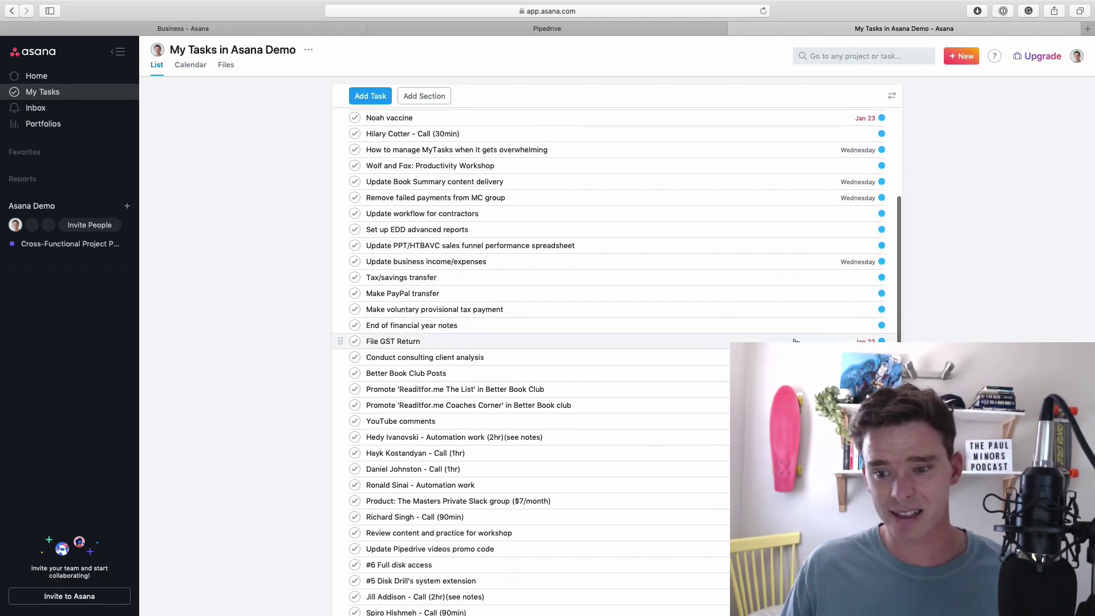
pyautogui.scroll(-4, 571, 356)
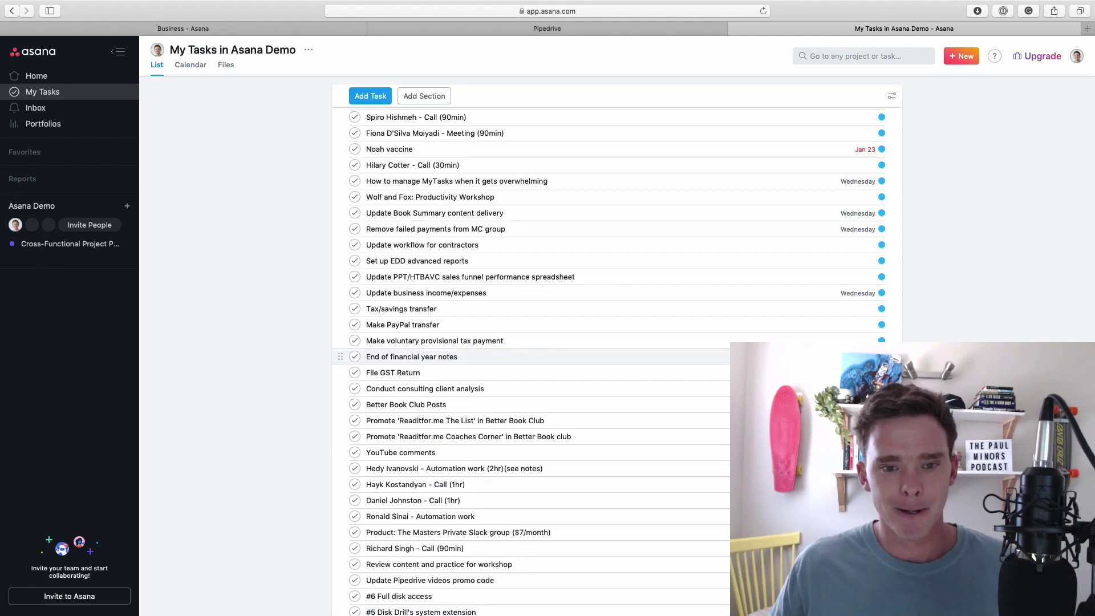
pyautogui.scroll(5, 676, 265)
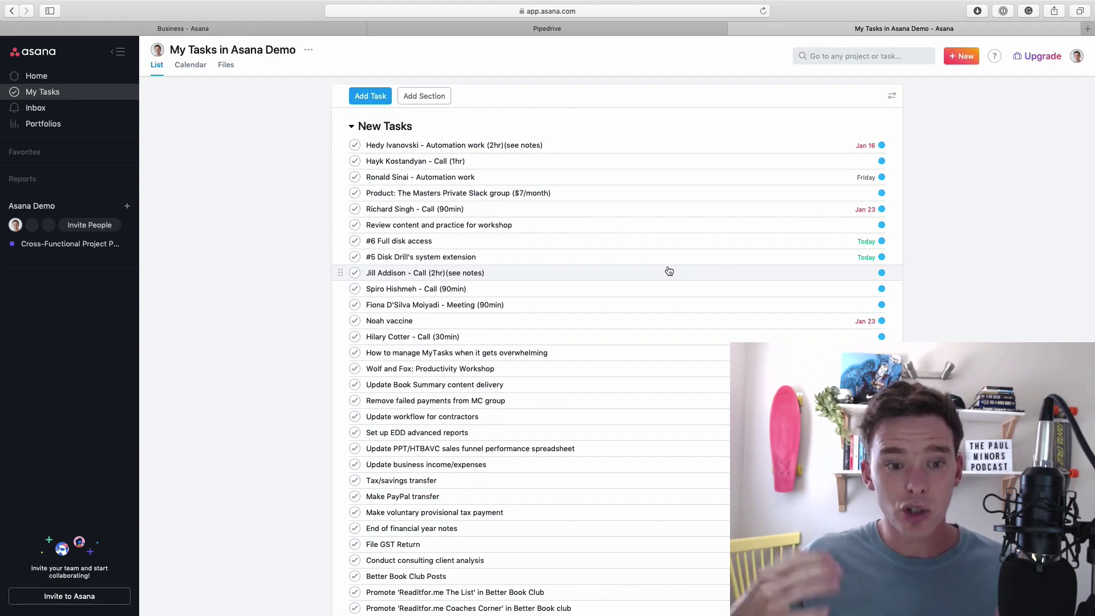
pyautogui.click(352, 127)
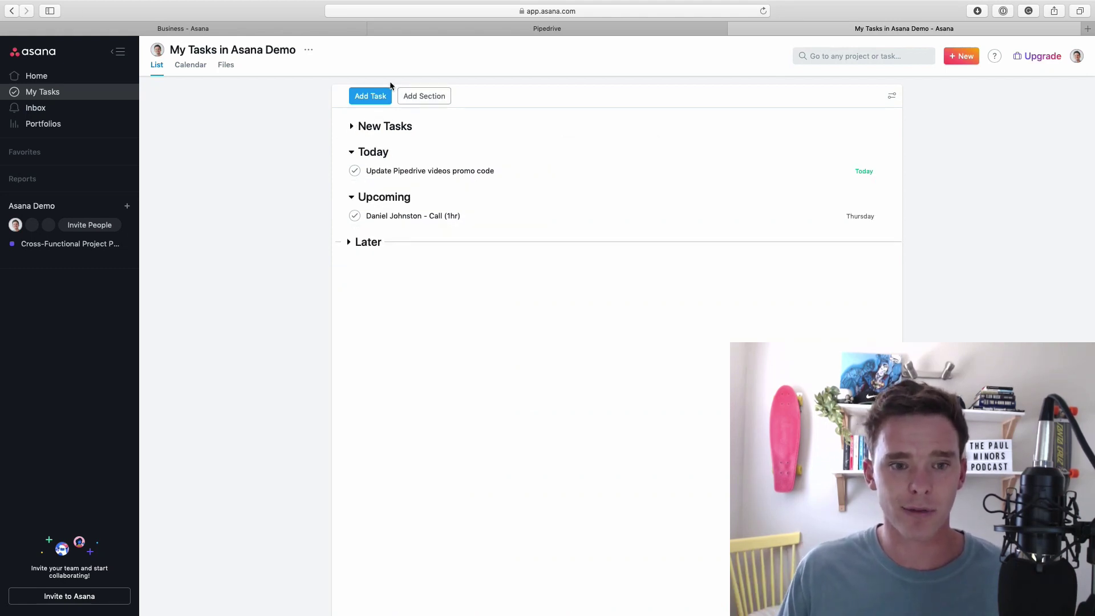
pyautogui.moveTo(346, 132)
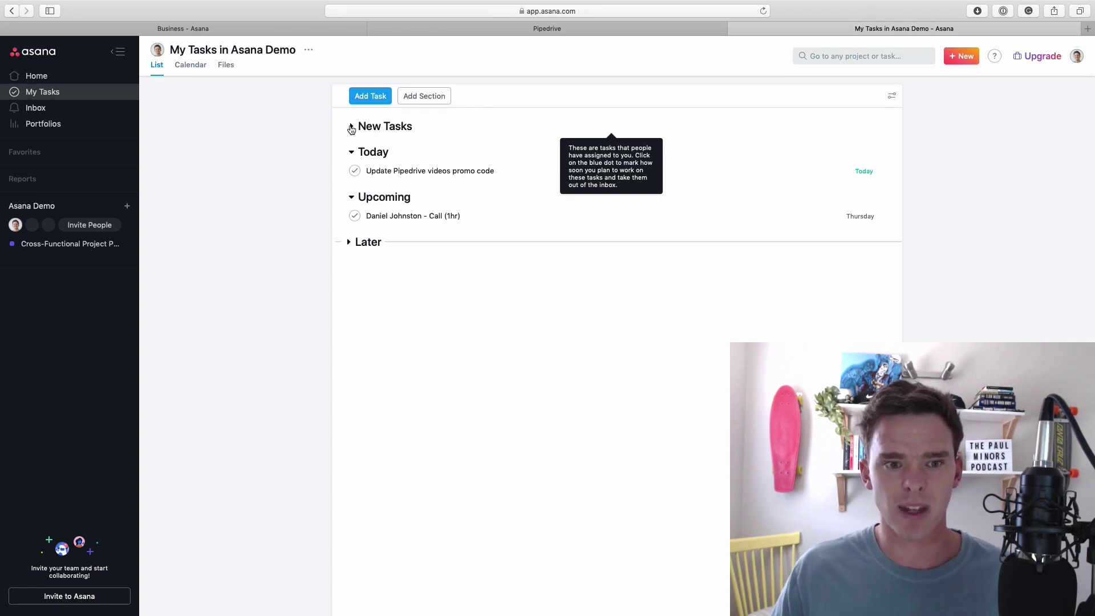
pyautogui.click(350, 128)
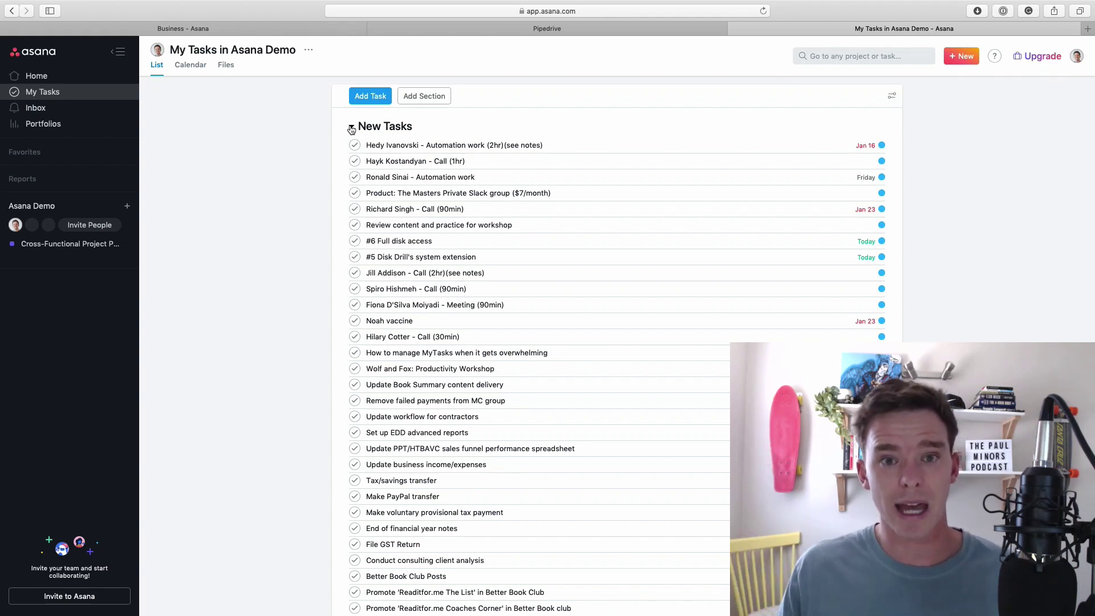
pyautogui.click(351, 127)
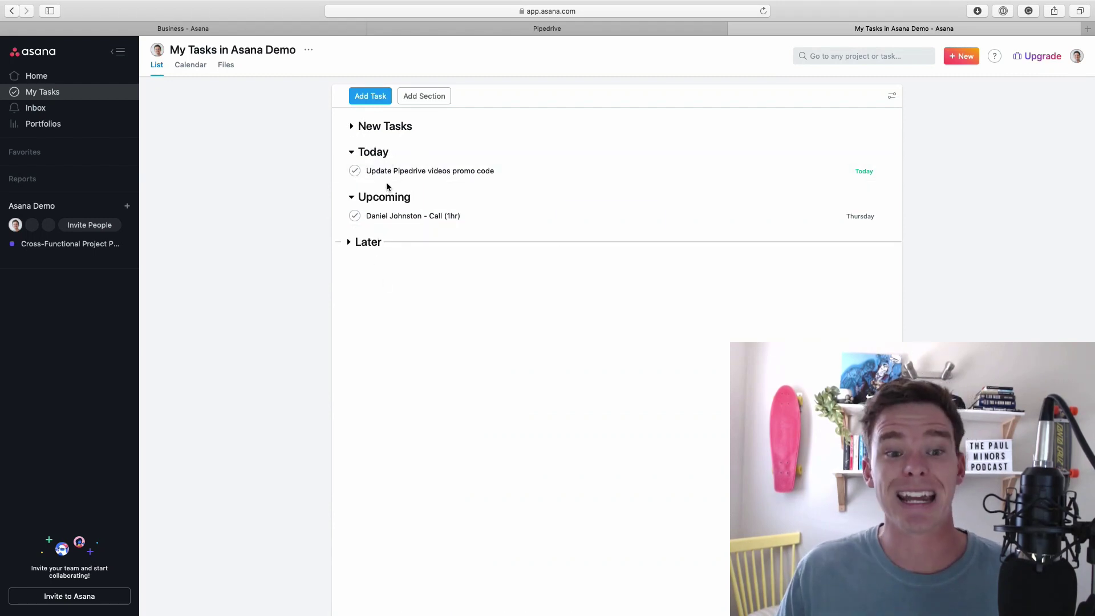
pyautogui.click(351, 127)
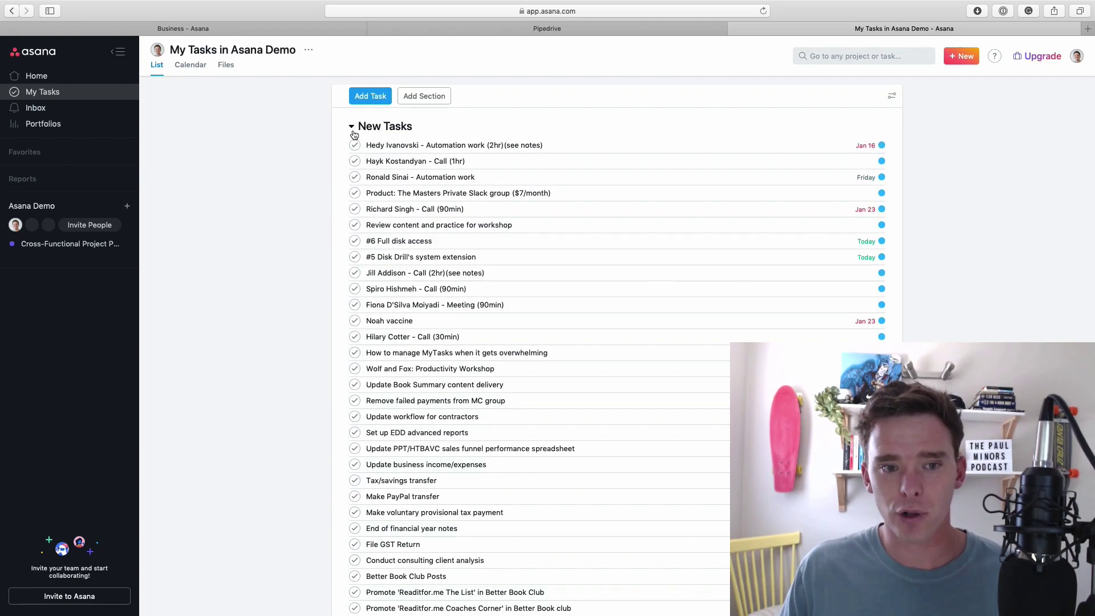
# Mark #6 Full disk access for Today and How to manage MyTasks for Upcoming.
pyautogui.click(827, 249)
pyautogui.click(682, 241)
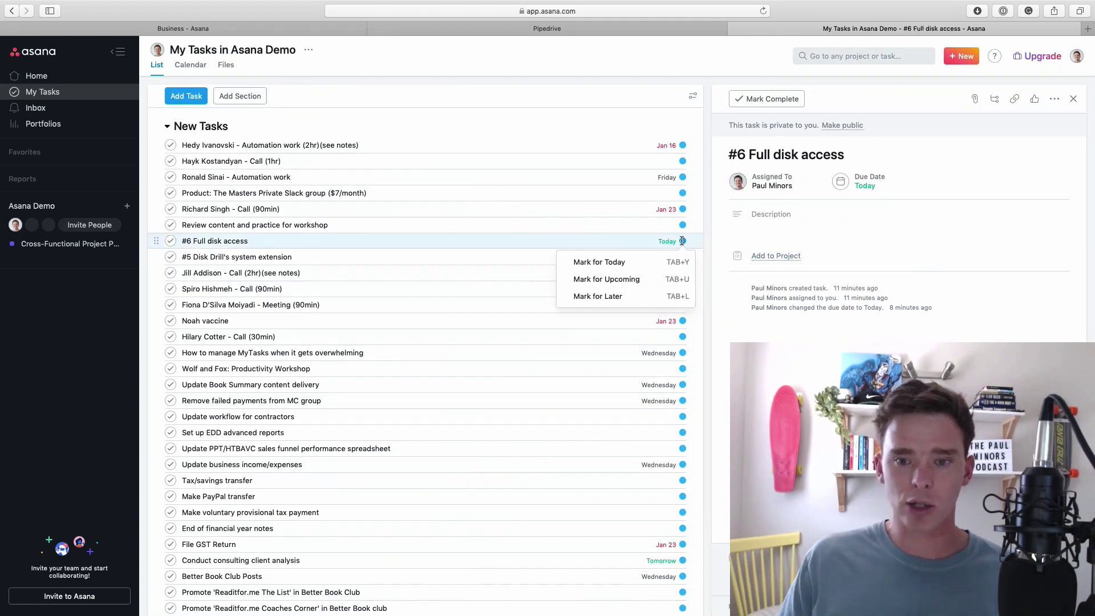
pyautogui.click(645, 263)
pyautogui.scroll(-2, 615, 246)
pyautogui.click(598, 253)
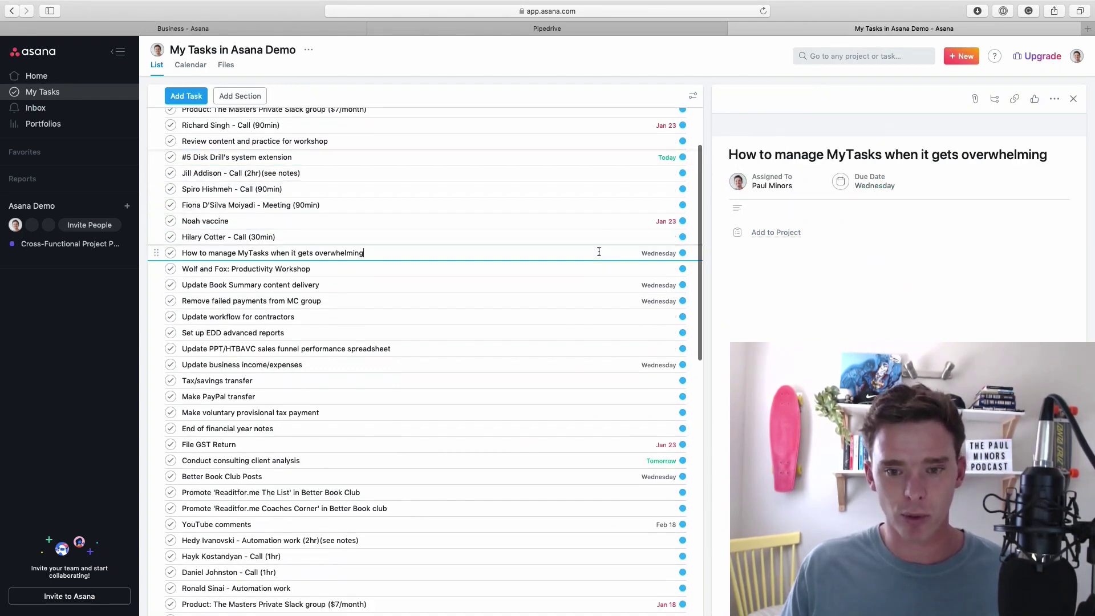
pyautogui.click(682, 253)
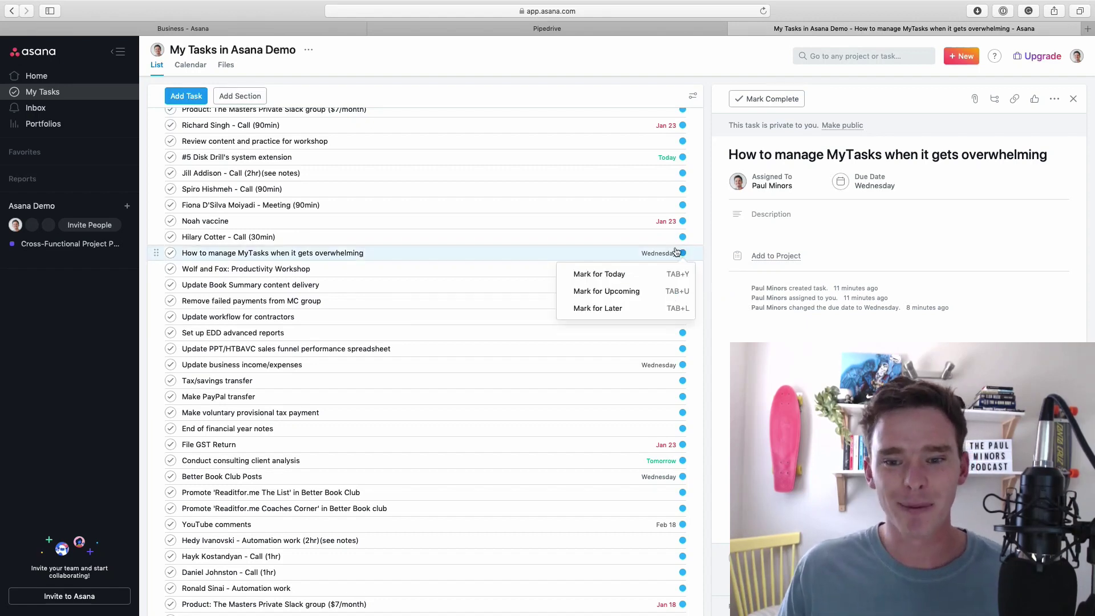
pyautogui.click(612, 296)
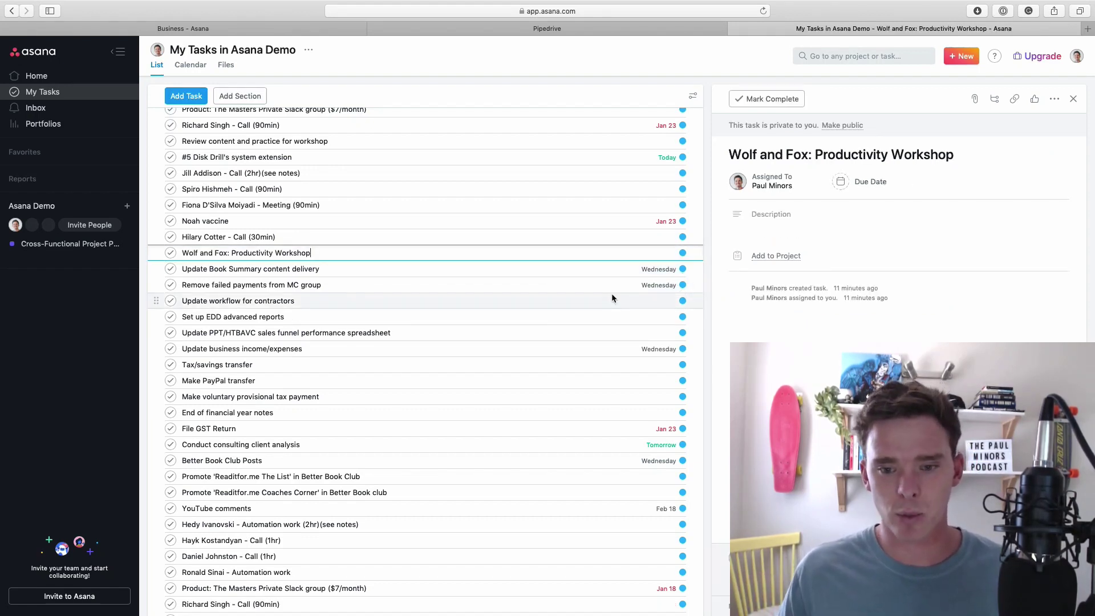
# Mark YouTube comments for Later, collapse New Tasks and expand the Later section.
pyautogui.click(613, 306)
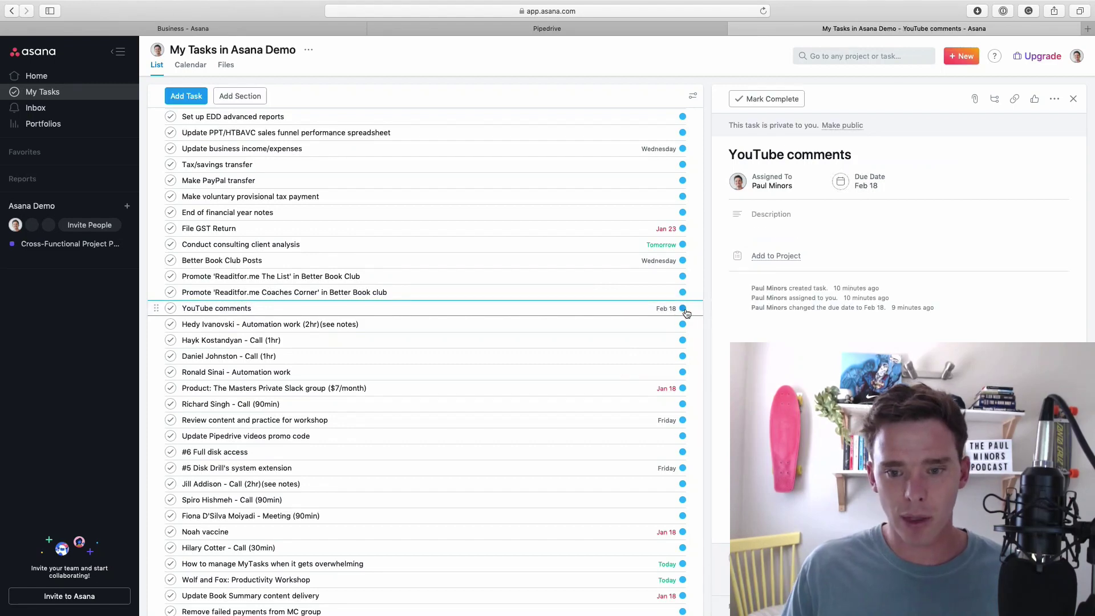
pyautogui.click(685, 310)
pyautogui.click(630, 361)
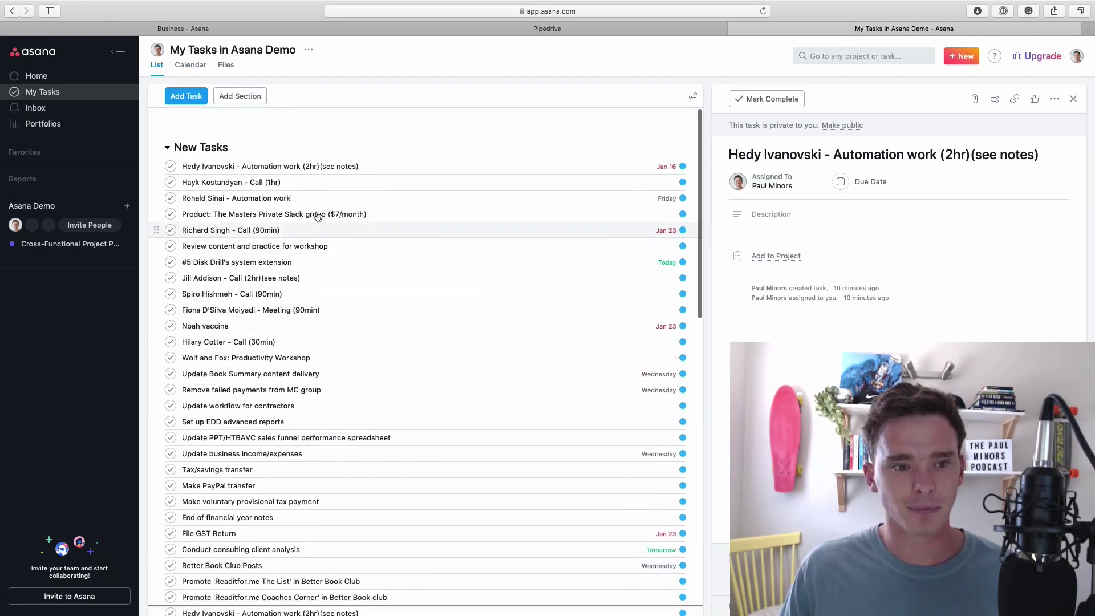
pyautogui.click(167, 126)
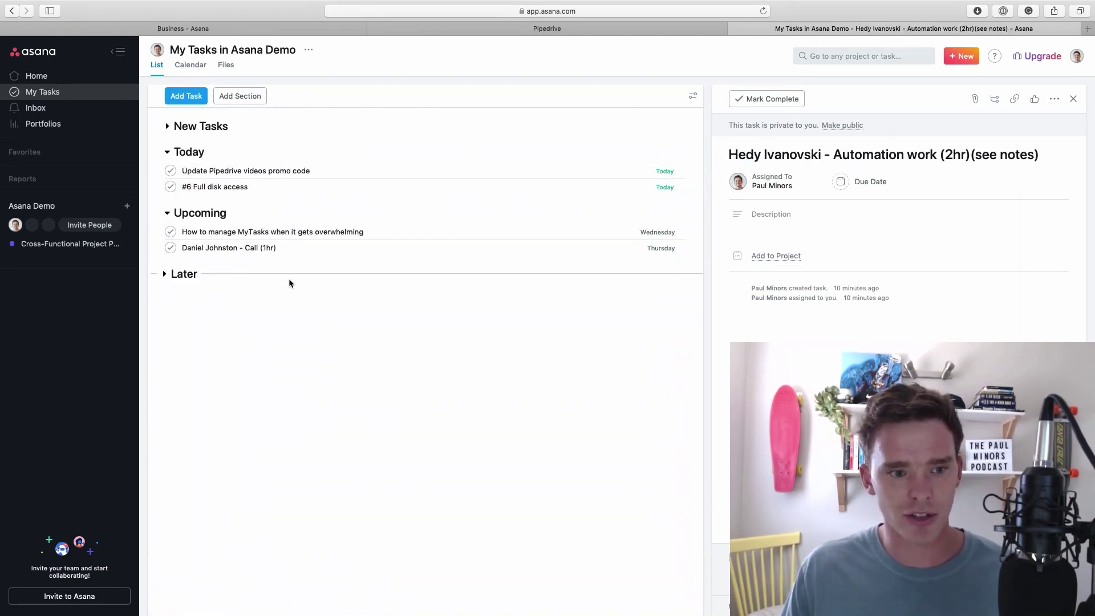
pyautogui.click(163, 273)
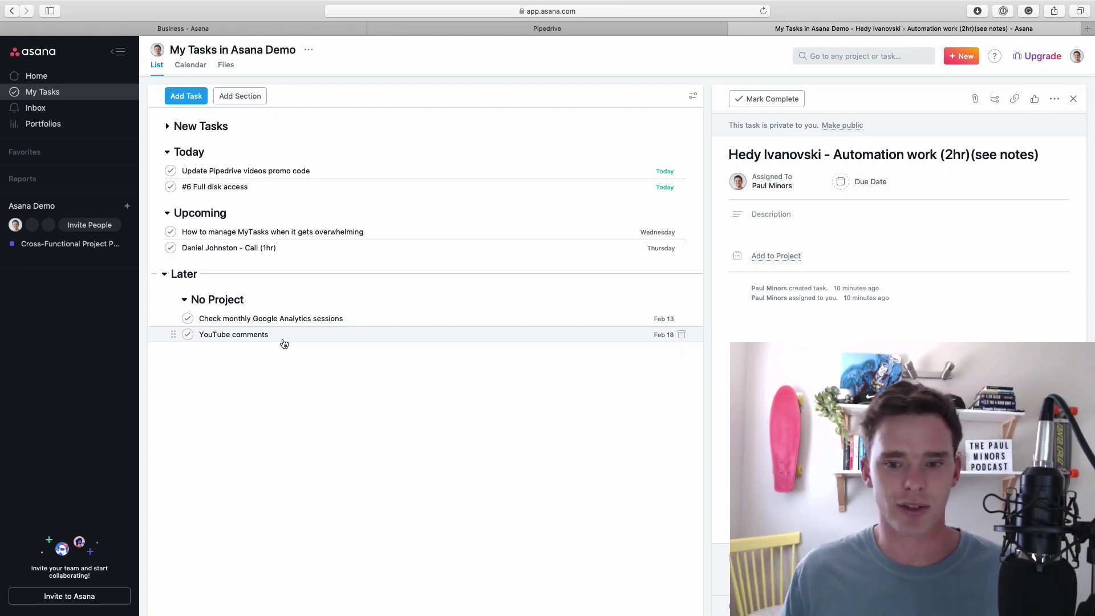
# Drag YouTube comments into Today under #6 Full disk access and collapse Later.
pyautogui.click(657, 338)
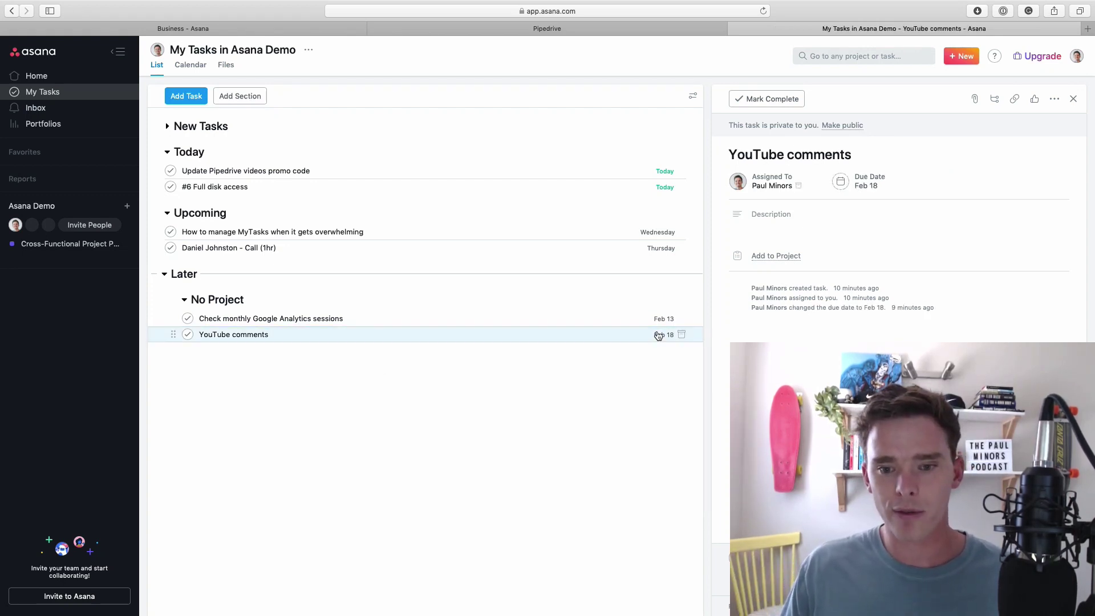
pyautogui.click(660, 336)
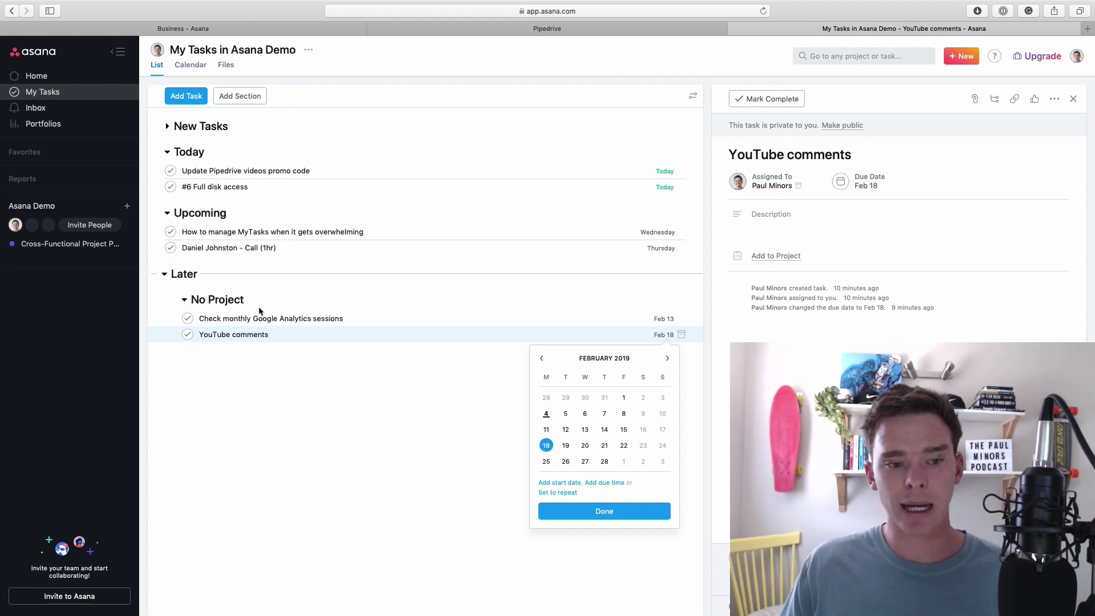
pyautogui.click(208, 334)
pyautogui.moveTo(172, 335); pyautogui.dragTo(210, 228)
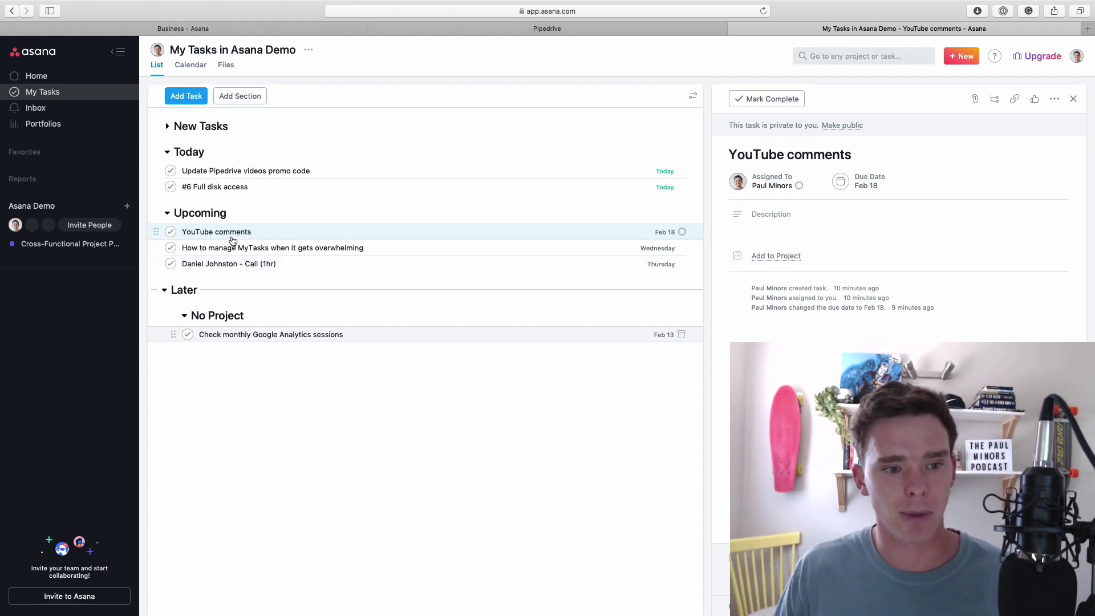
pyautogui.moveTo(157, 232); pyautogui.dragTo(211, 199)
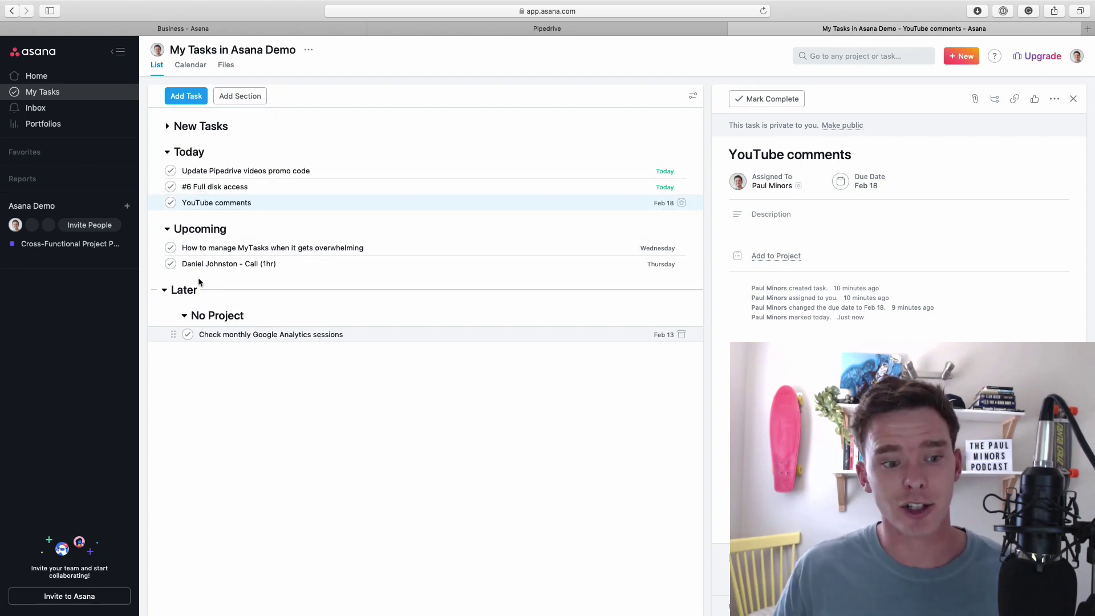
pyautogui.click(165, 290)
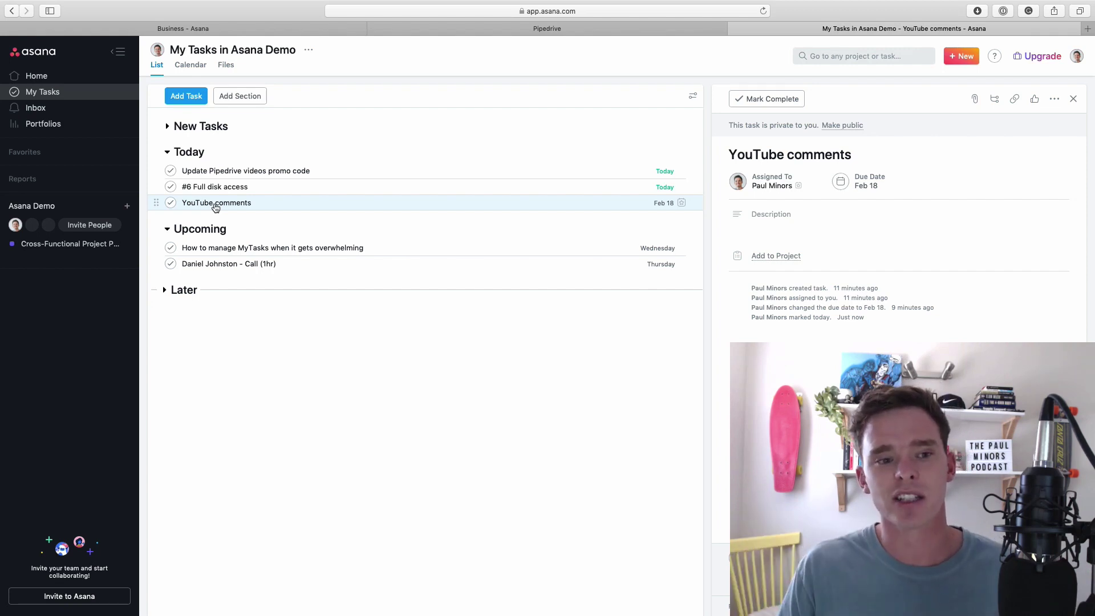
# Expand New Tasks to review its tasks, then collapse it again.
pyautogui.click(167, 127)
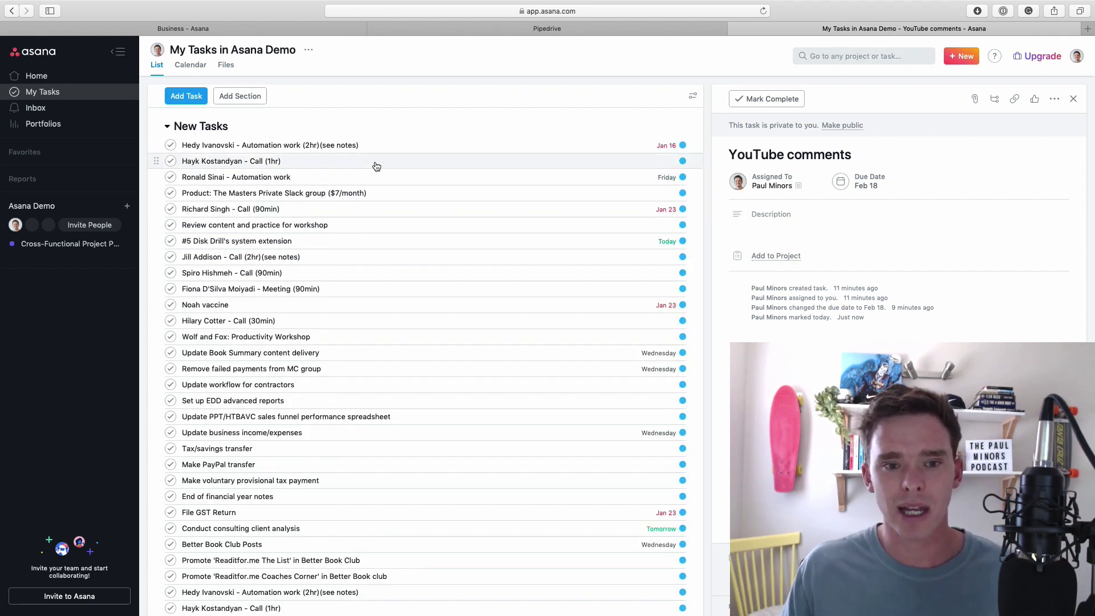
pyautogui.scroll(-10, 370, 335)
pyautogui.scroll(10, 370, 335)
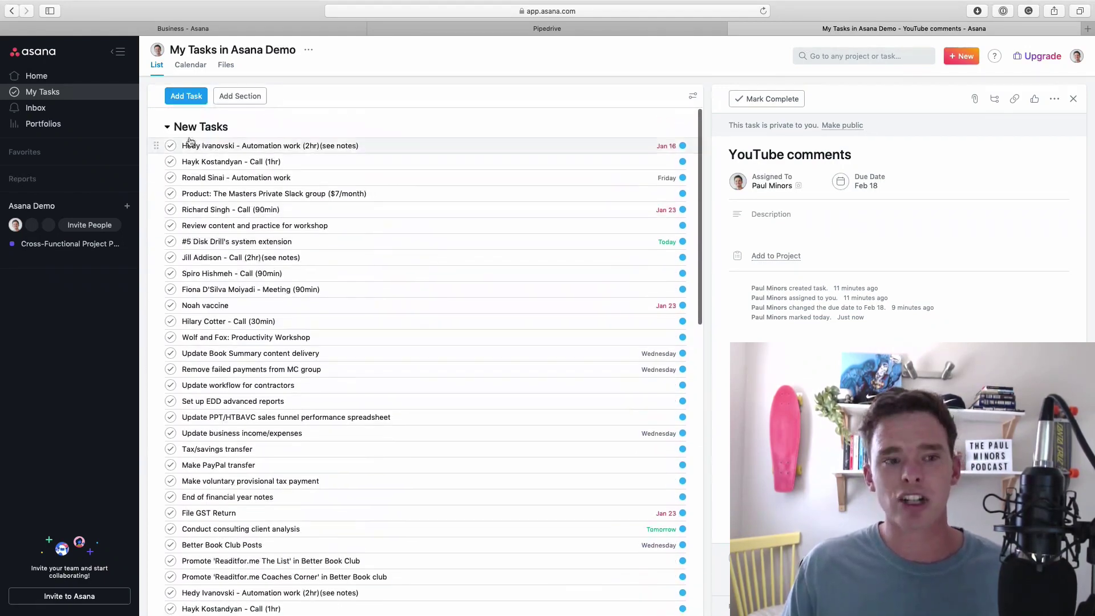
pyautogui.click(167, 127)
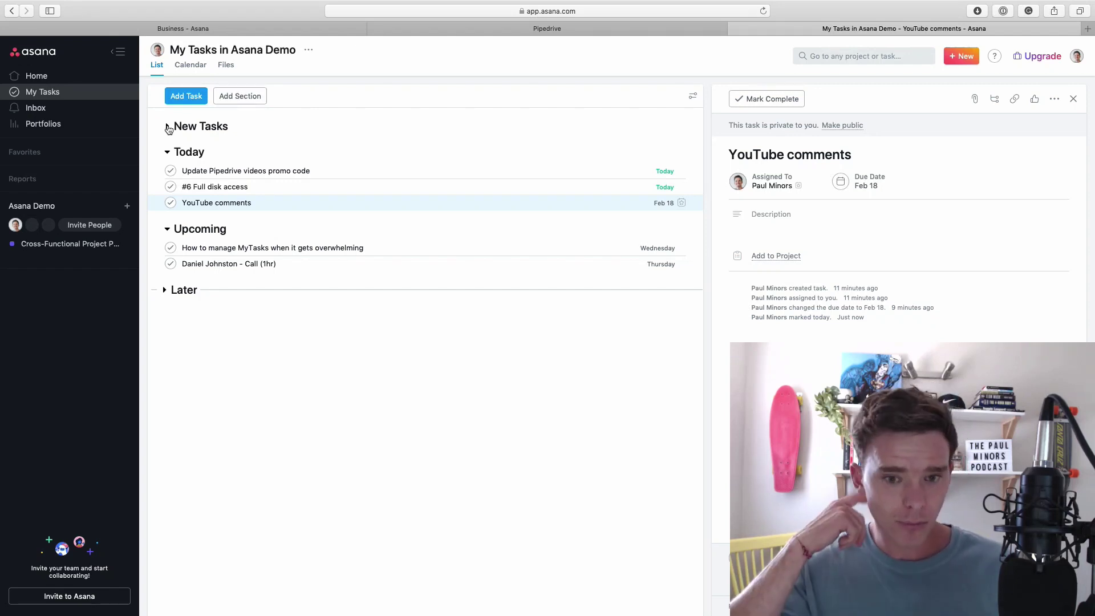
# Expand the New Tasks section to show its tasks.
pyautogui.click(168, 127)
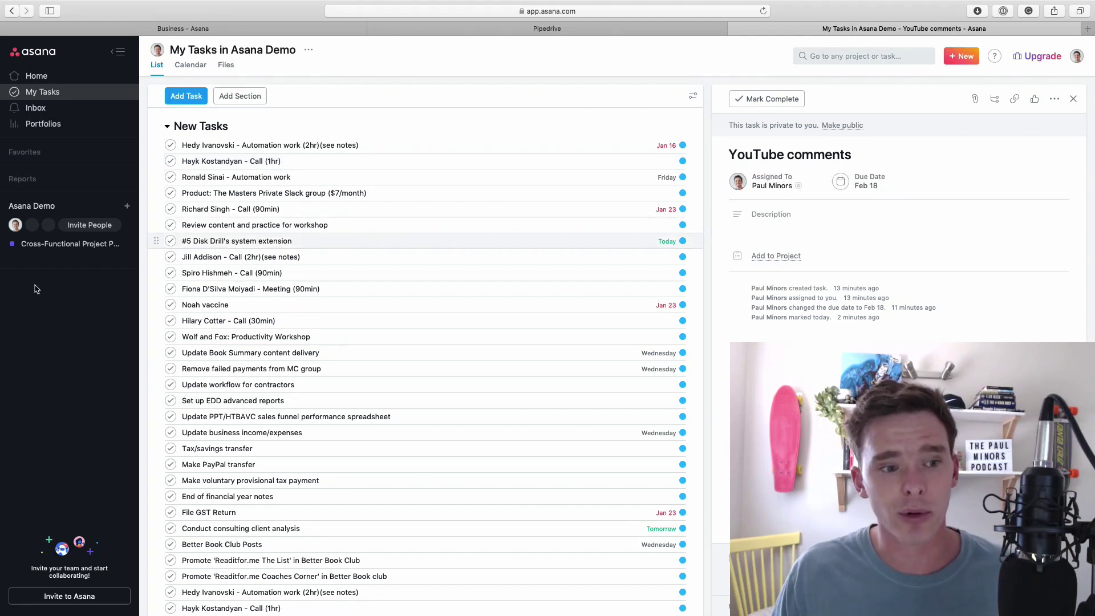
# Create a blank project named 'Someday/Maybe' in the Asana Demo team.
pyautogui.click(128, 206)
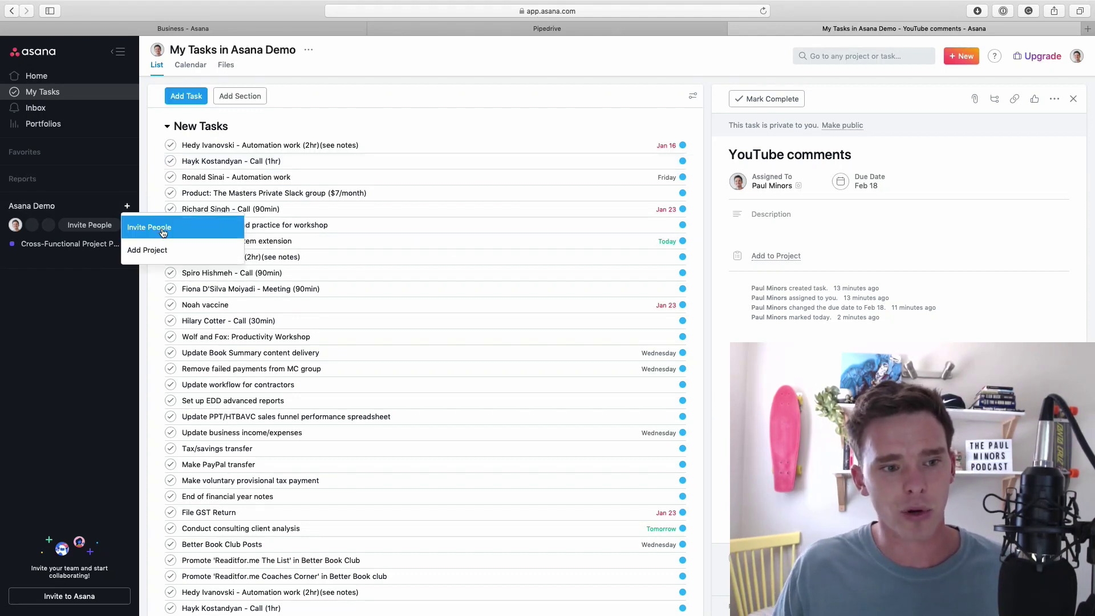
pyautogui.click(156, 251)
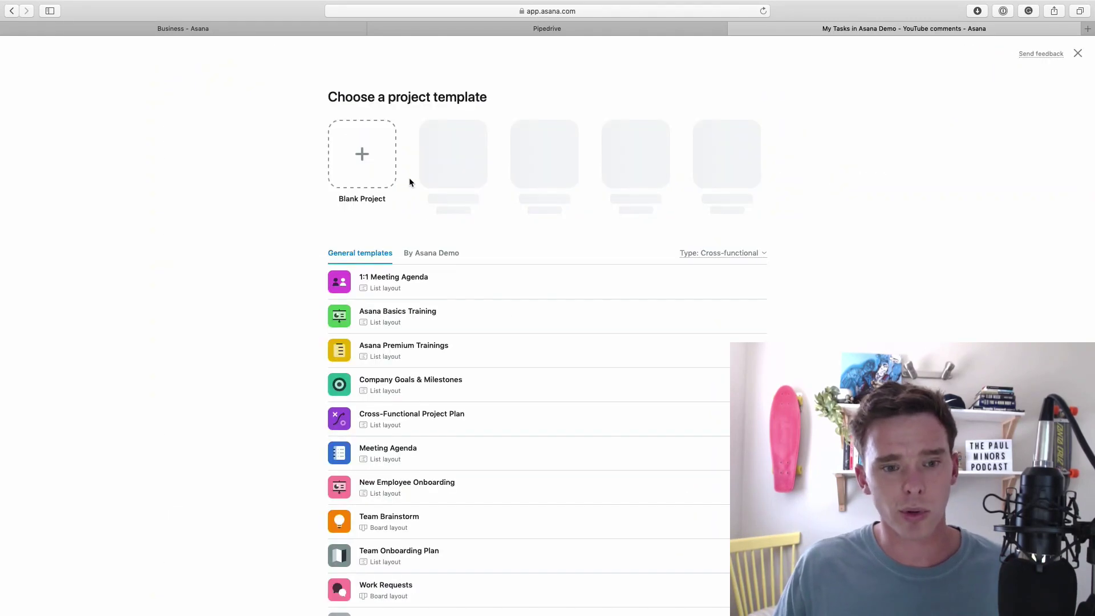
pyautogui.click(384, 168)
pyautogui.write('Someday/Maybe')
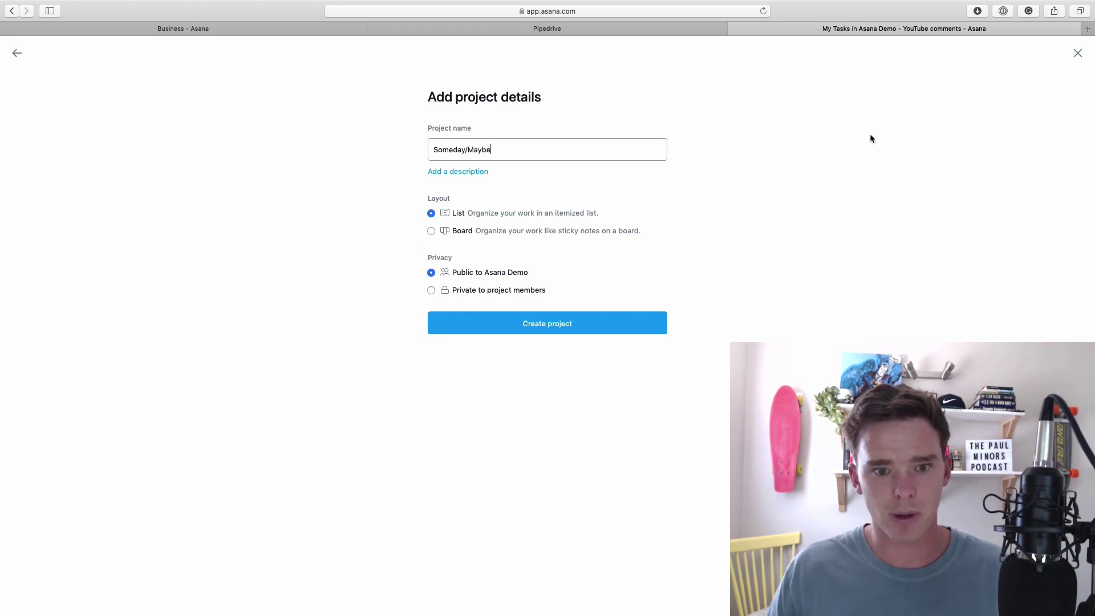
pyautogui.click(551, 330)
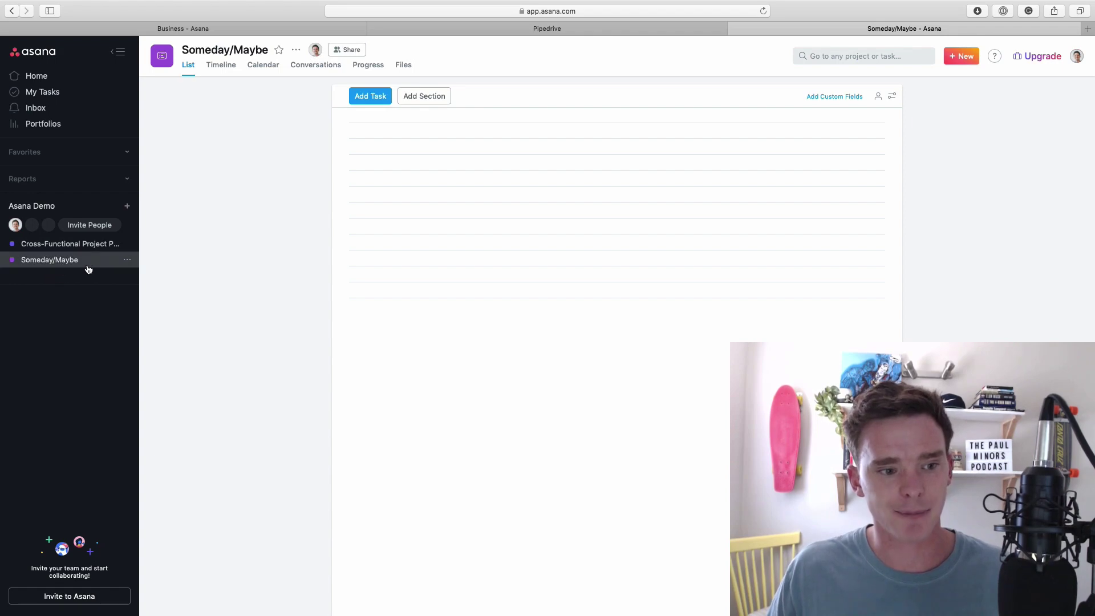
# In My Tasks, mark #5 Disk Drill's system extension for Today.
pyautogui.click(51, 92)
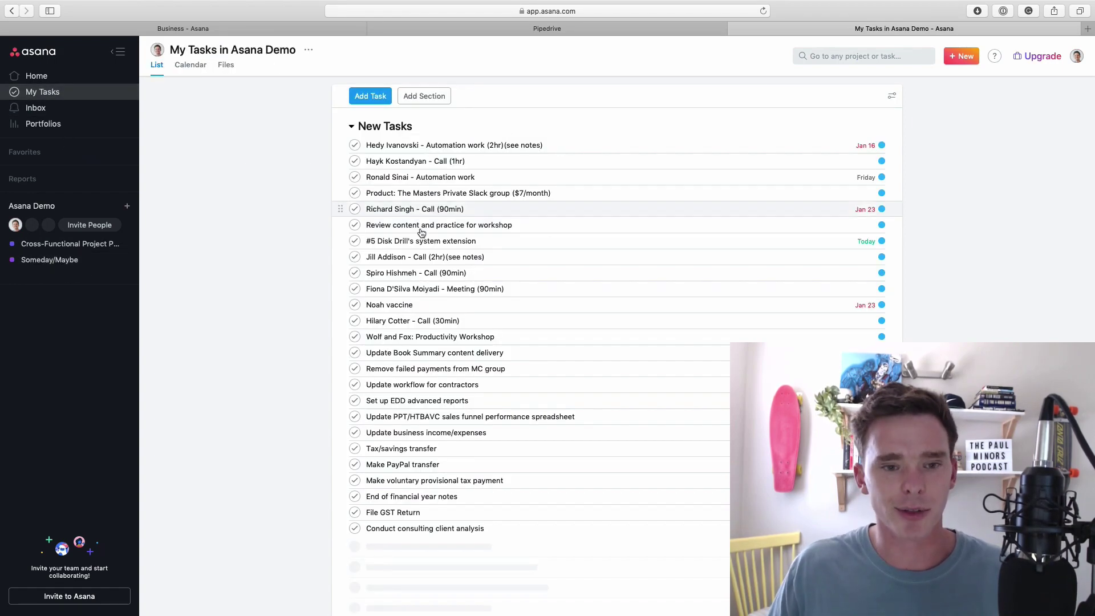
pyautogui.click(433, 146)
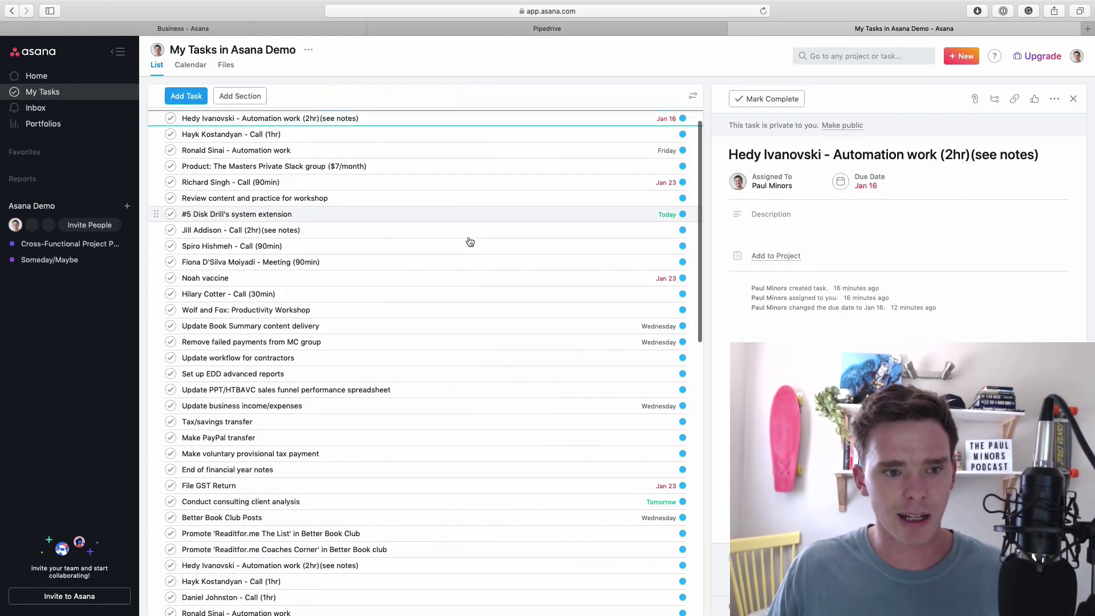
pyautogui.click(482, 239)
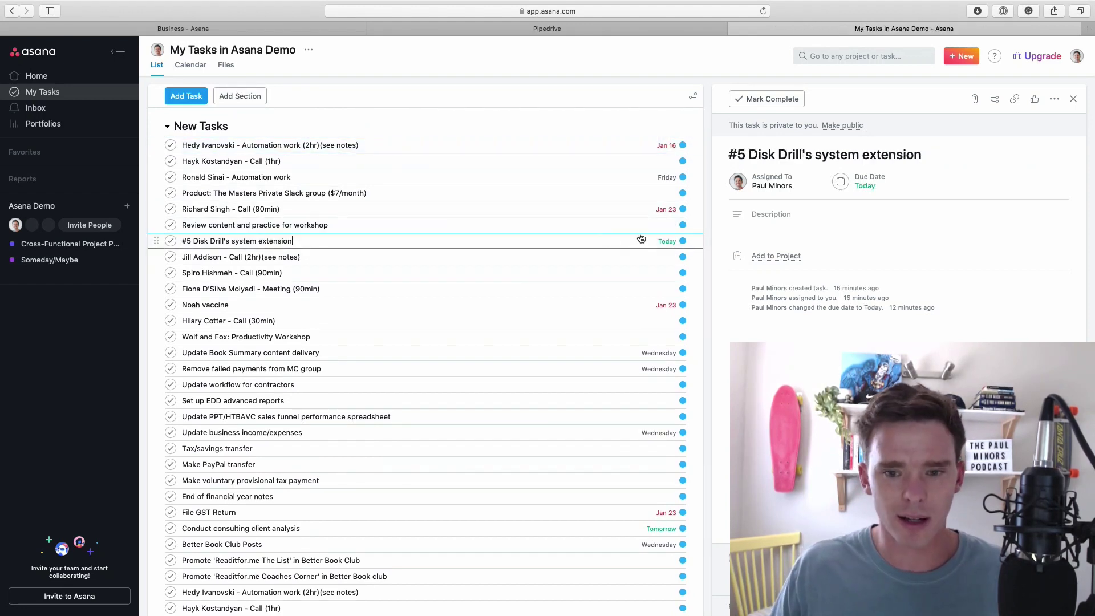
pyautogui.click(682, 240)
pyautogui.click(674, 264)
# Mark Automation work, Update Book Summary content delivery and Remove failed payments from MC group for Upcoming.
pyautogui.click(606, 178)
pyautogui.click(683, 177)
pyautogui.click(669, 216)
pyautogui.click(534, 322)
pyautogui.keyDown('shift'); pyautogui.click(587, 339); pyautogui.keyUp('shift')
pyautogui.click(682, 338)
pyautogui.click(677, 359)
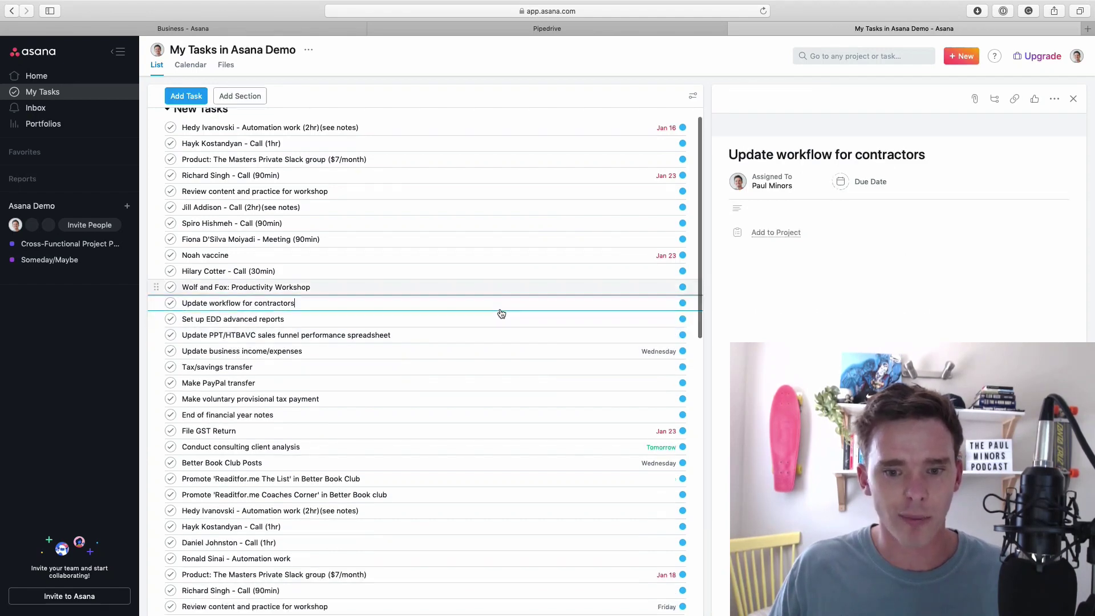
# Select the New Tasks from the first task down to YouTube comments.
pyautogui.scroll(-10, 407, 351)
pyautogui.scroll(10, 333, 410)
pyautogui.click(271, 146)
pyautogui.scroll(-10, 349, 252)
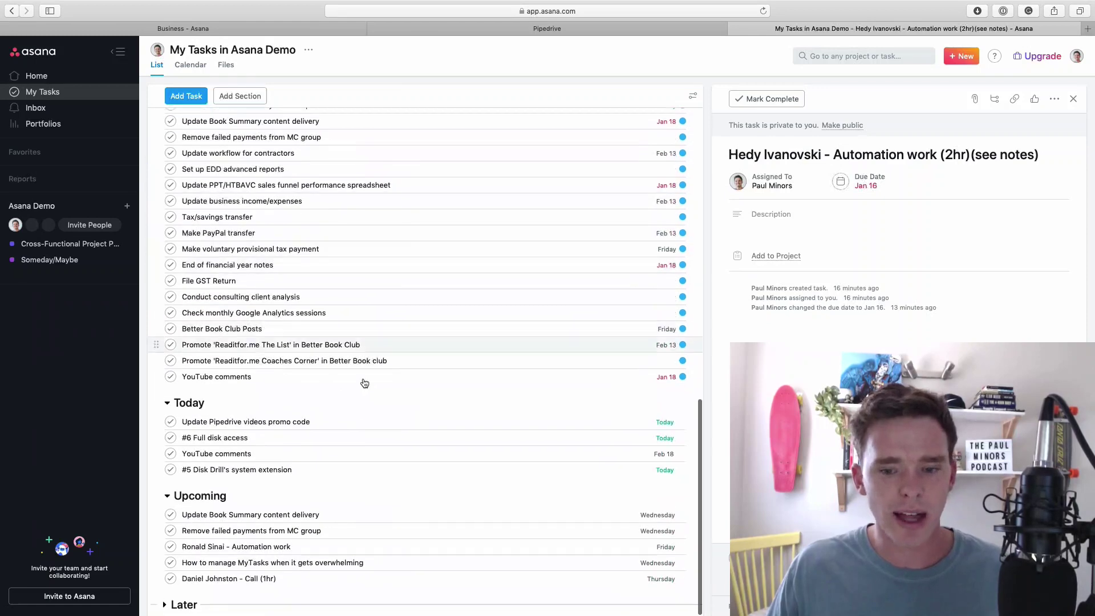
pyautogui.keyDown('shift'); pyautogui.click(297, 377); pyautogui.keyUp('shift')
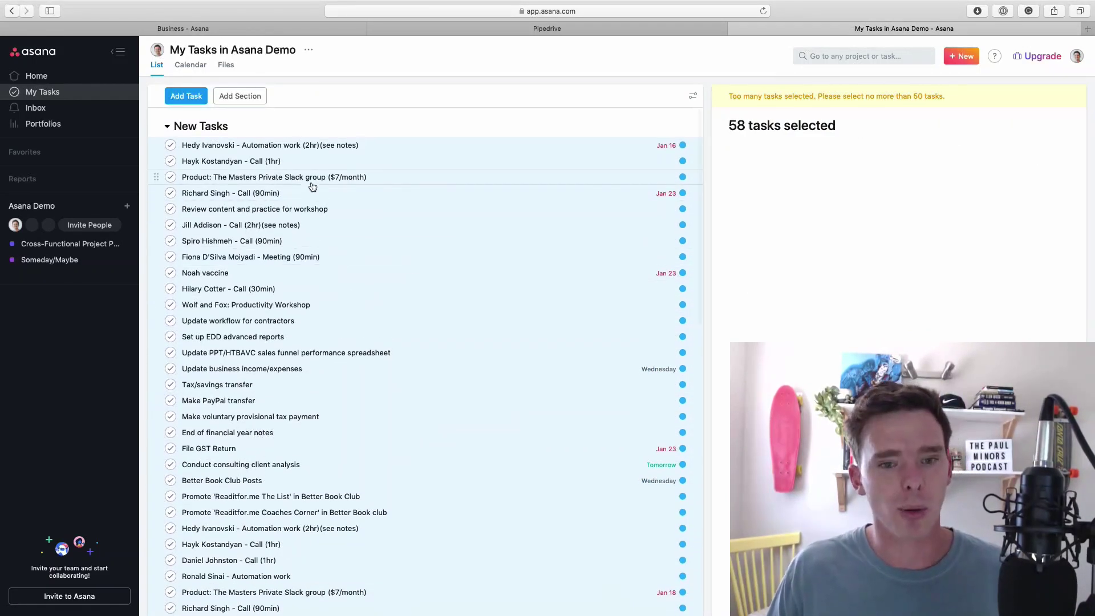
# Add the first 50 new tasks to Someday/Maybe and unassign them.
pyautogui.click(300, 149)
pyautogui.scroll(-5, 375, 229)
pyautogui.keyDown('shift'); pyautogui.click(303, 390); pyautogui.keyUp('shift')
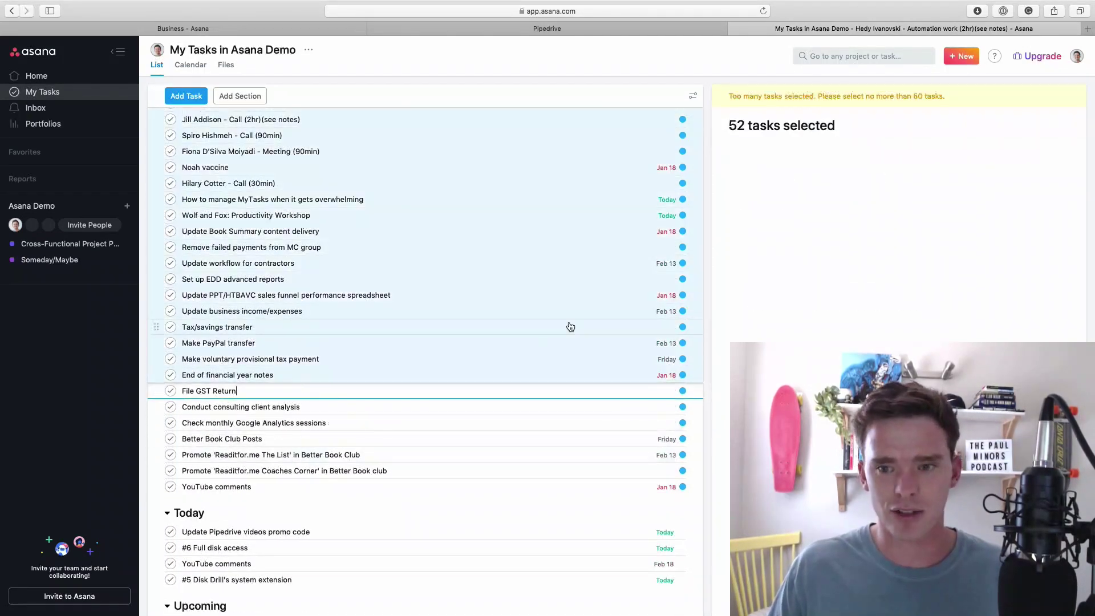
pyautogui.keyDown('shift'); pyautogui.click(249, 359); pyautogui.keyUp('shift')
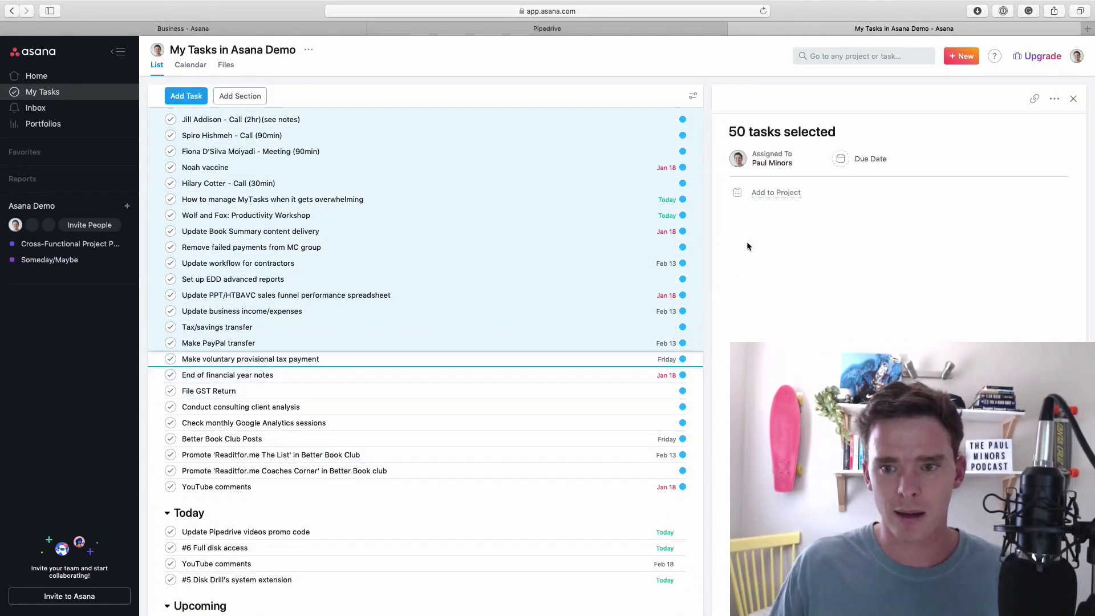
pyautogui.click(769, 194)
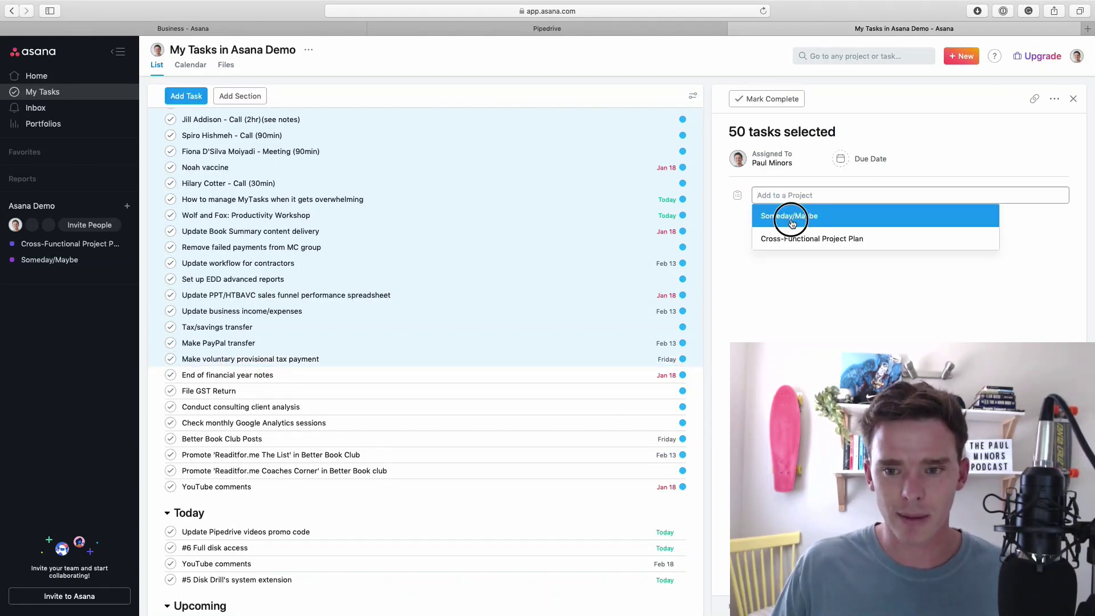
pyautogui.click(790, 216)
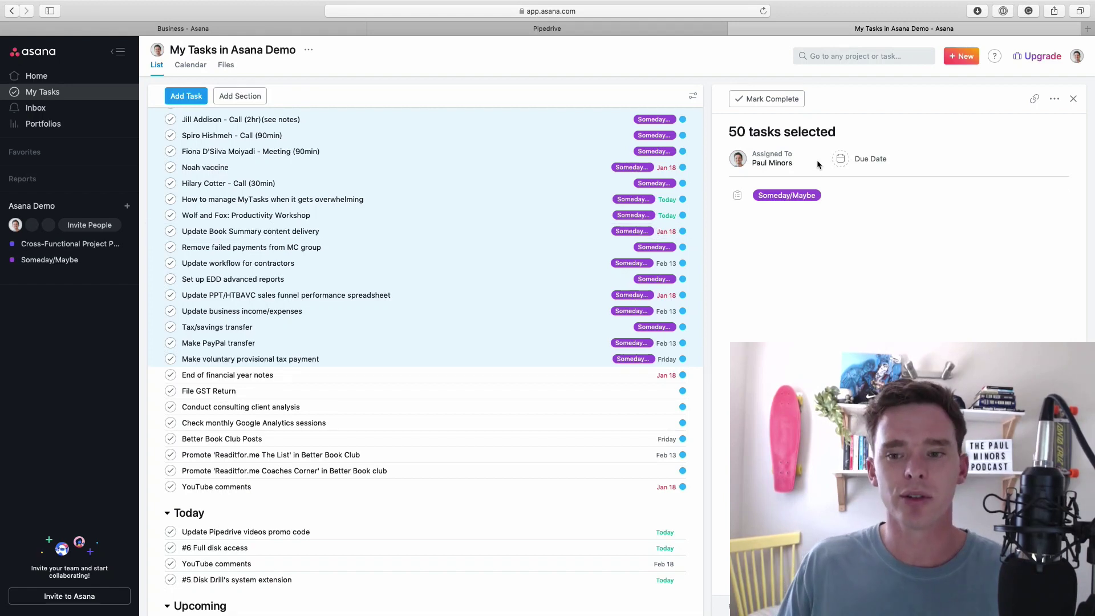
pyautogui.click(800, 159)
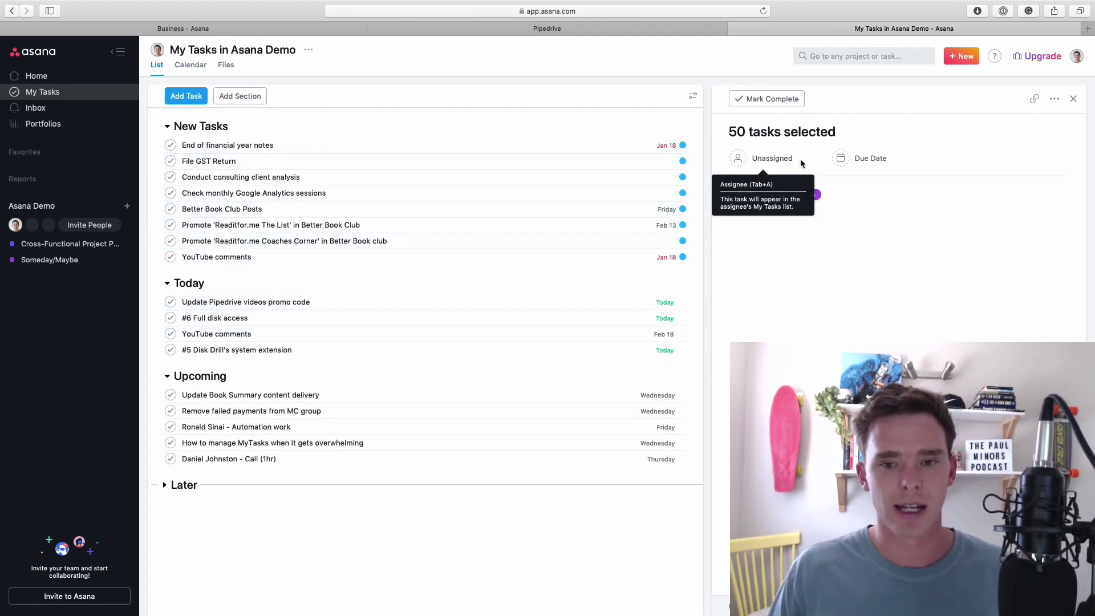
# Add the remaining 8 new tasks to Someday/Maybe and unassign them.
pyautogui.click(188, 145)
pyautogui.click(217, 257)
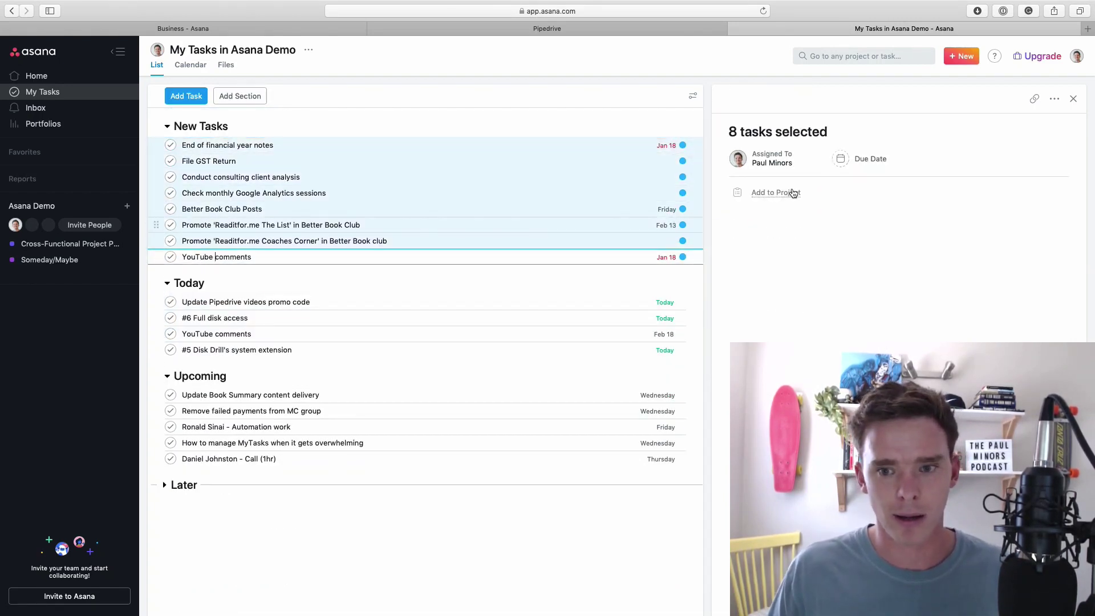
pyautogui.click(775, 196)
pyautogui.click(777, 213)
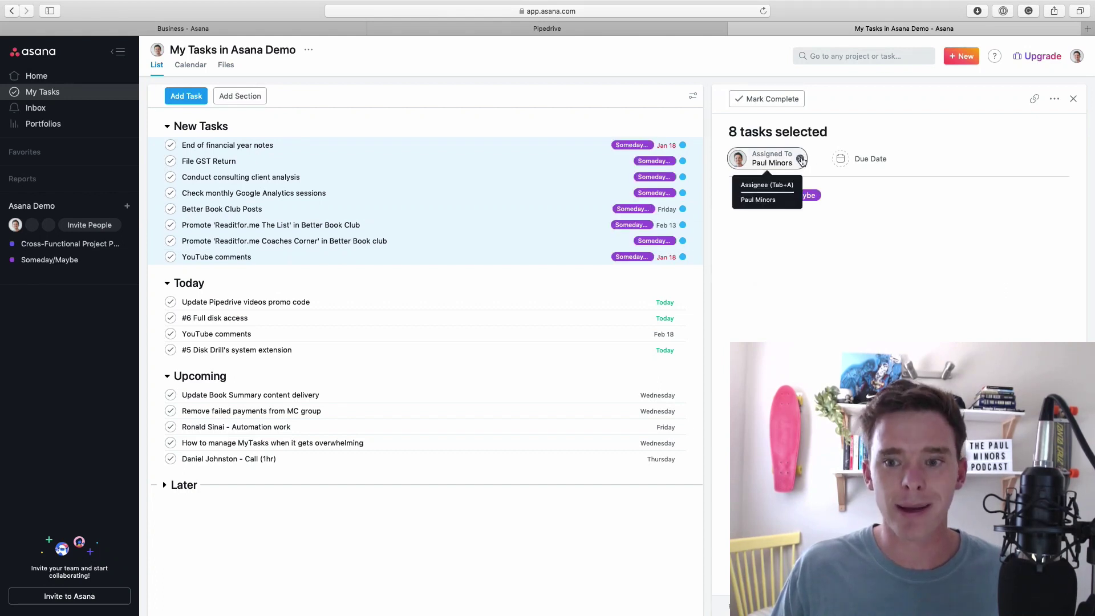
pyautogui.click(803, 158)
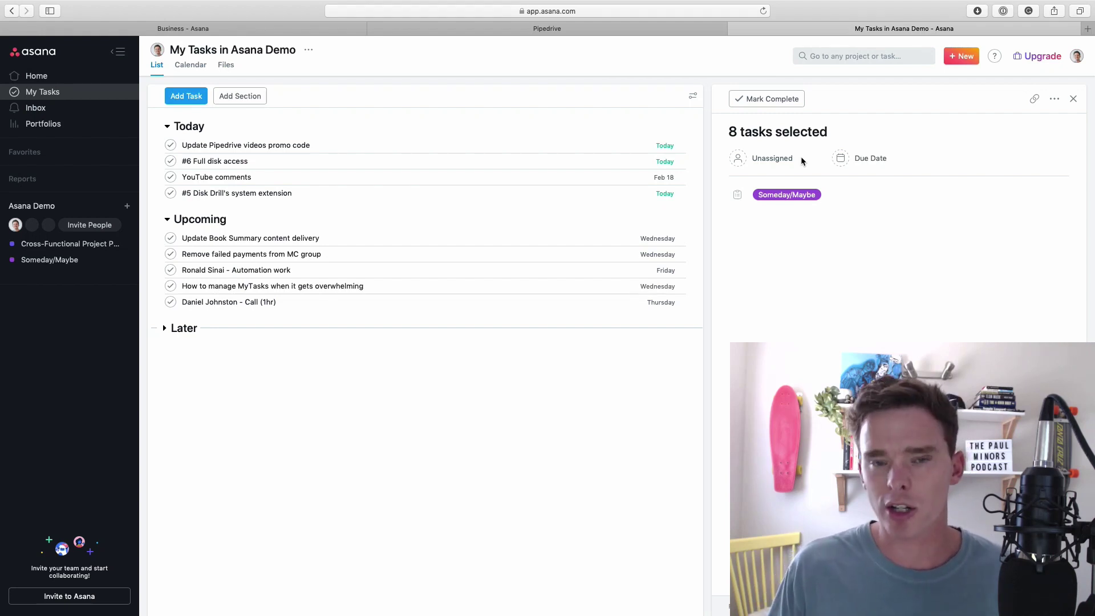
# Add Articles: and Books: sections to Someday/Maybe, with Books: below Review content and practice for workshop.
pyautogui.click(38, 266)
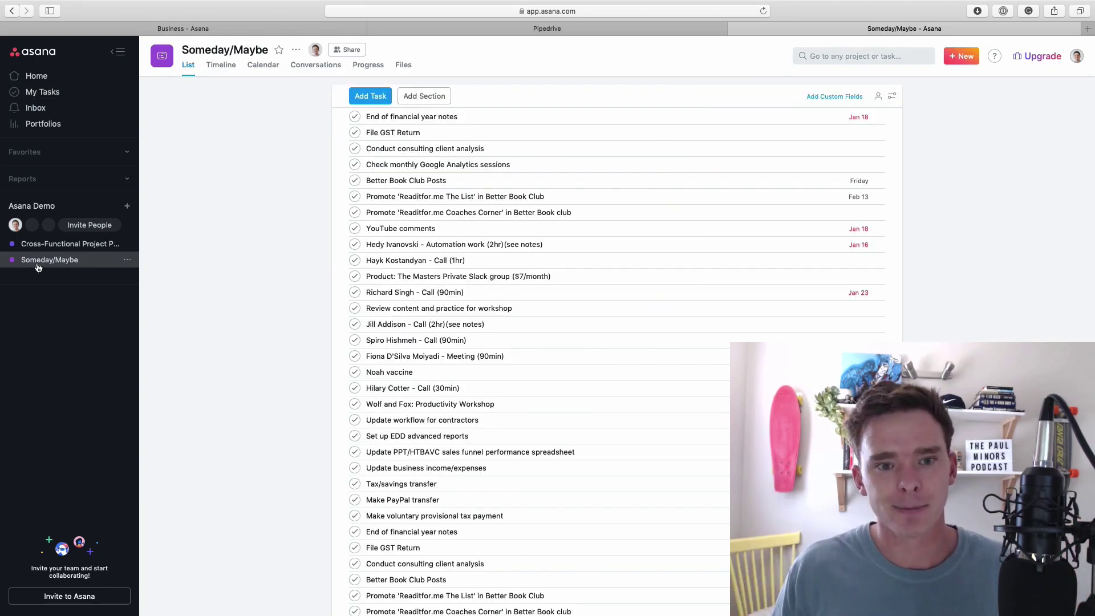
pyautogui.click(424, 96)
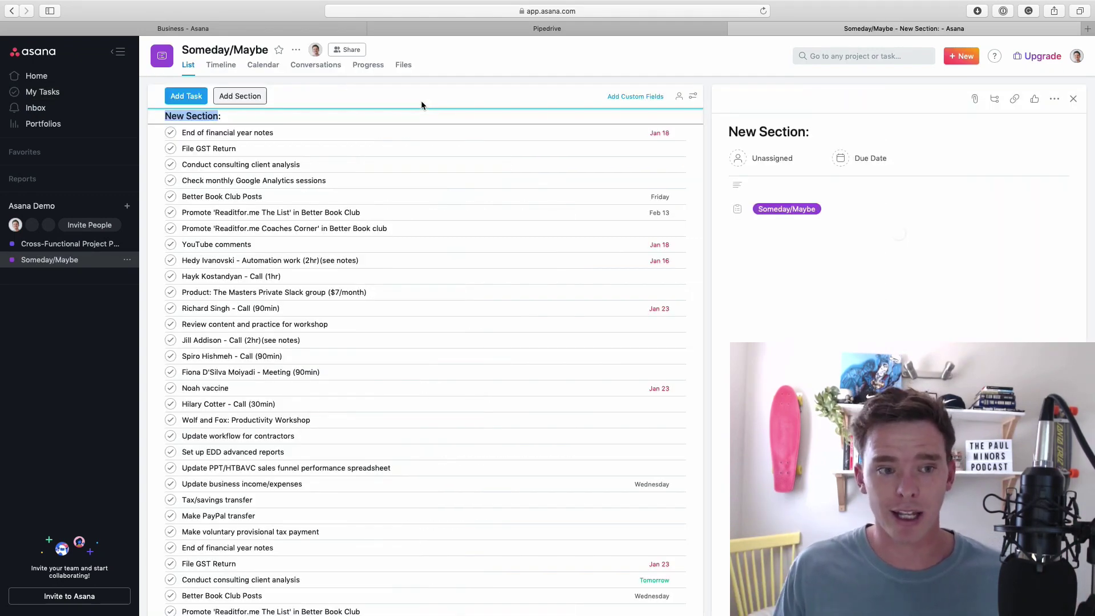
pyautogui.write('Ar')
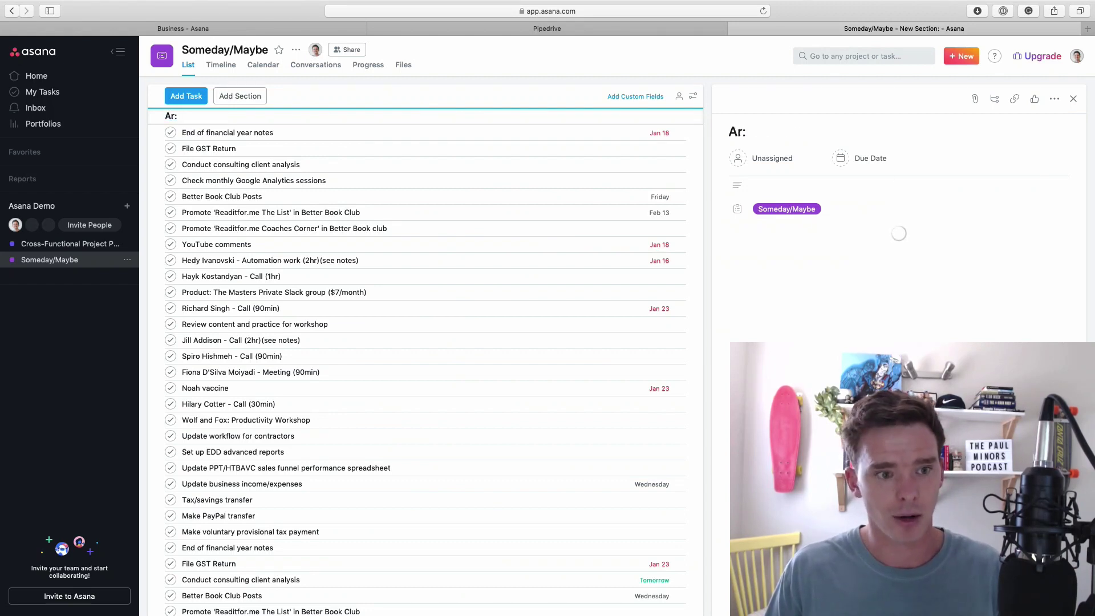
pyautogui.write('ticles')
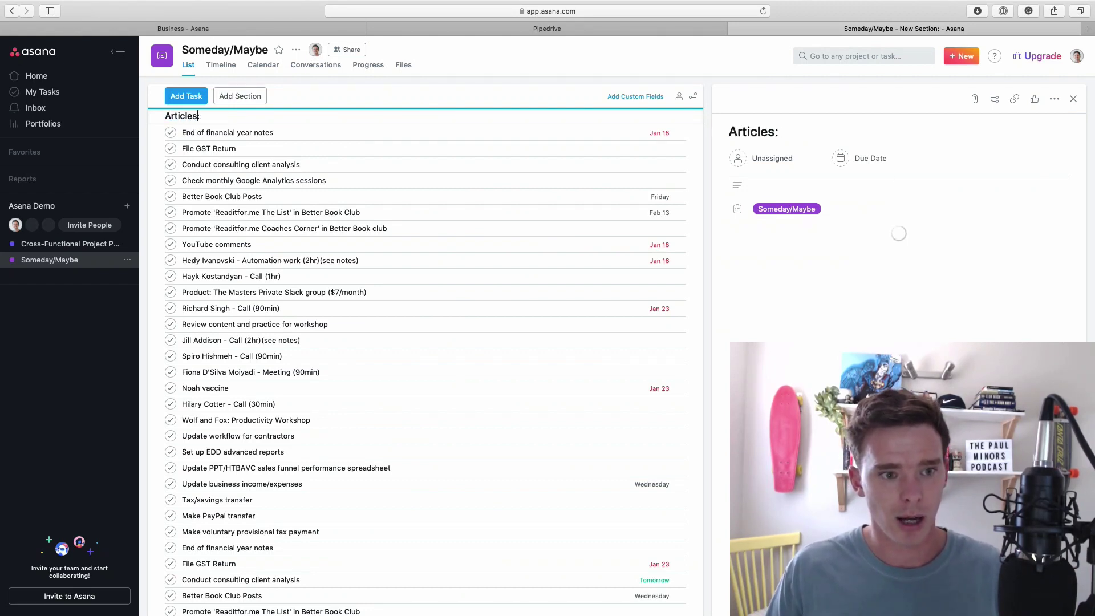
pyautogui.press('Return')
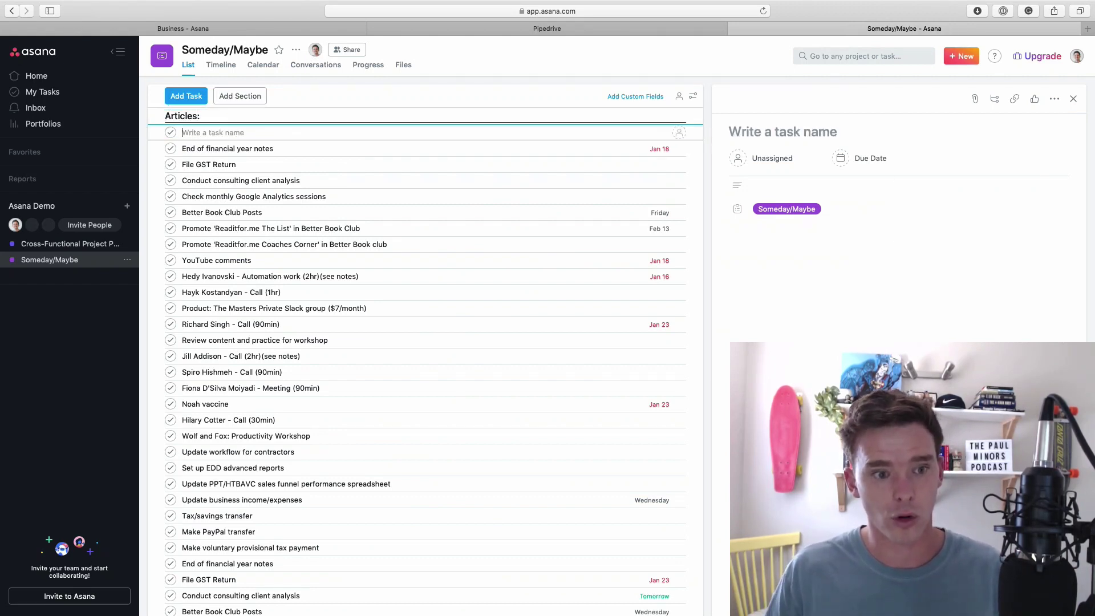
pyautogui.write('Books:')
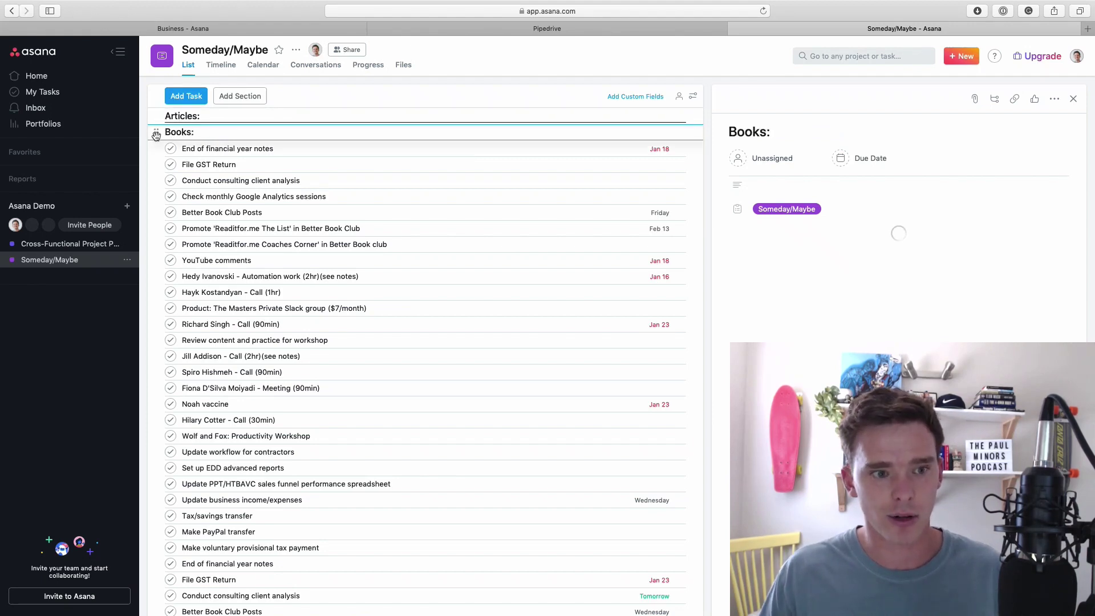
pyautogui.moveTo(240, 132); pyautogui.dragTo(213, 354)
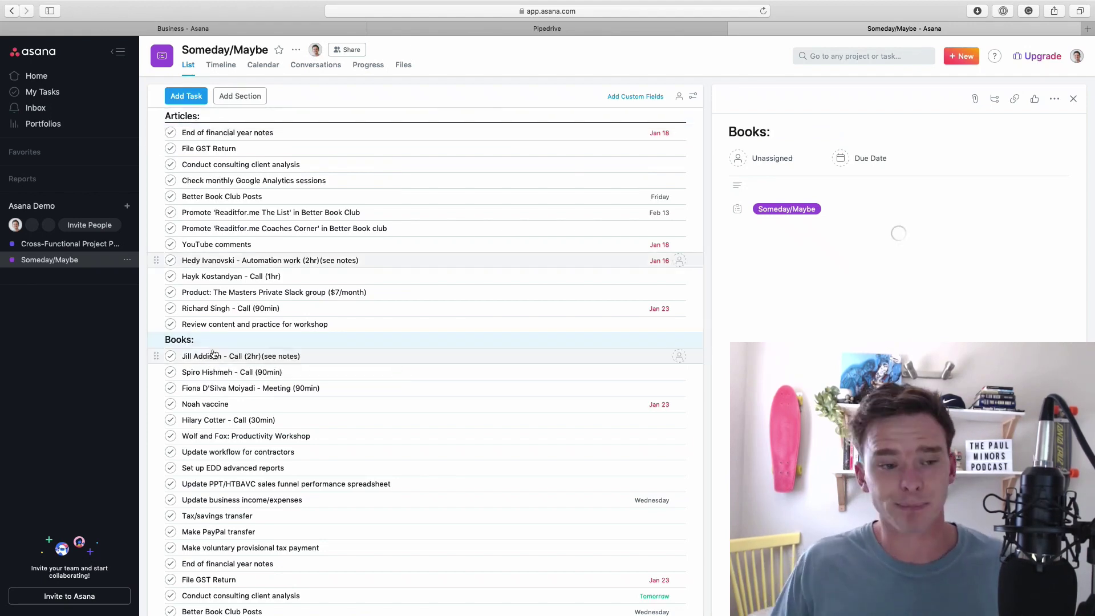
pyautogui.click(43, 92)
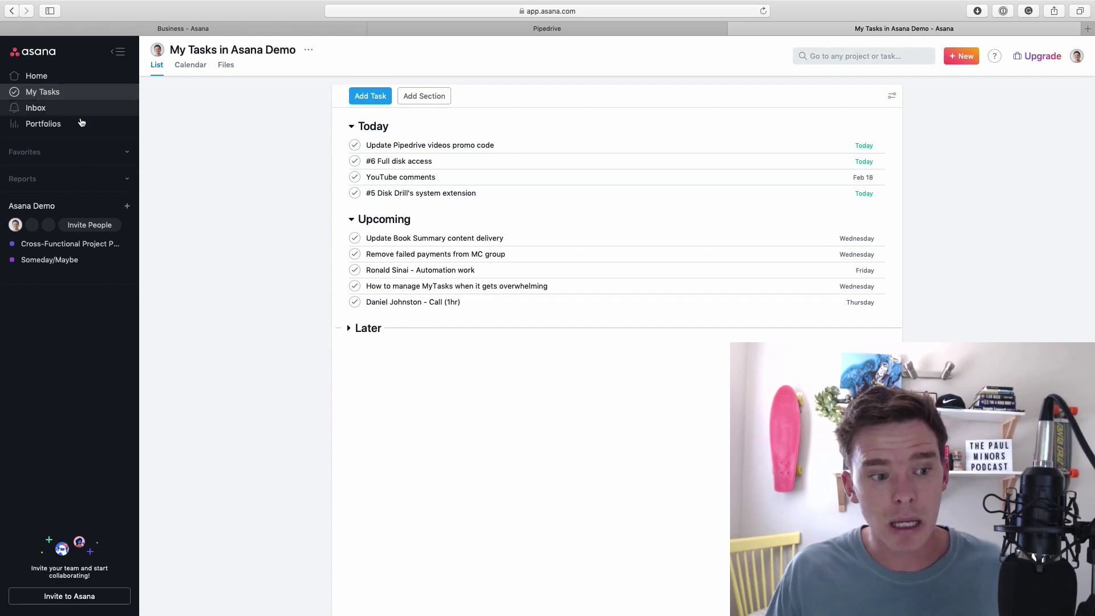
# Assign File GST Return to yourself and remove it from the Someday/Maybe project.
pyautogui.click(71, 258)
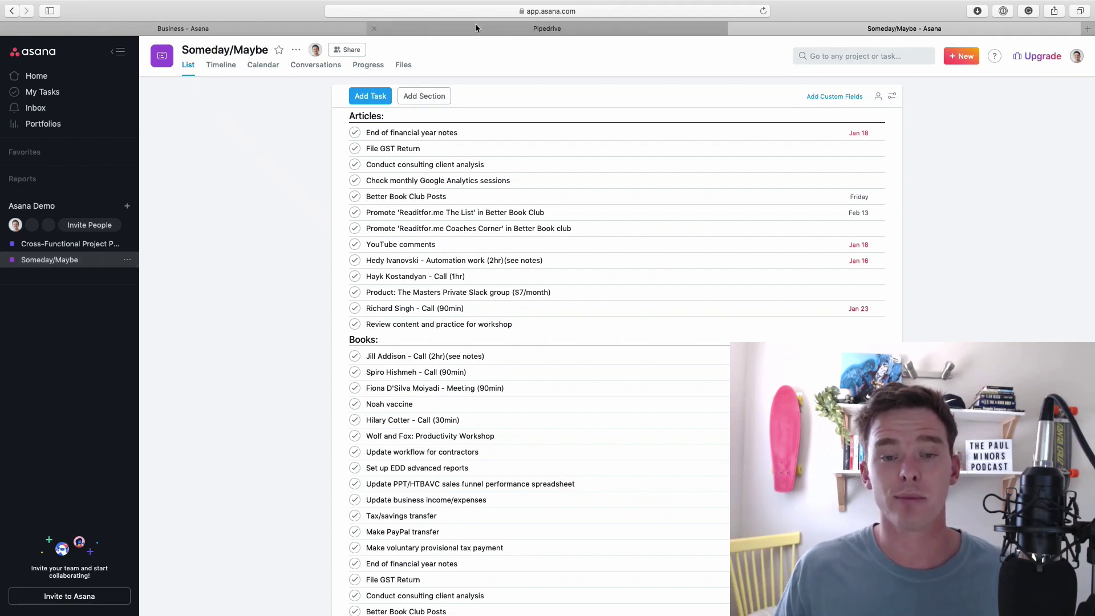
pyautogui.click(421, 152)
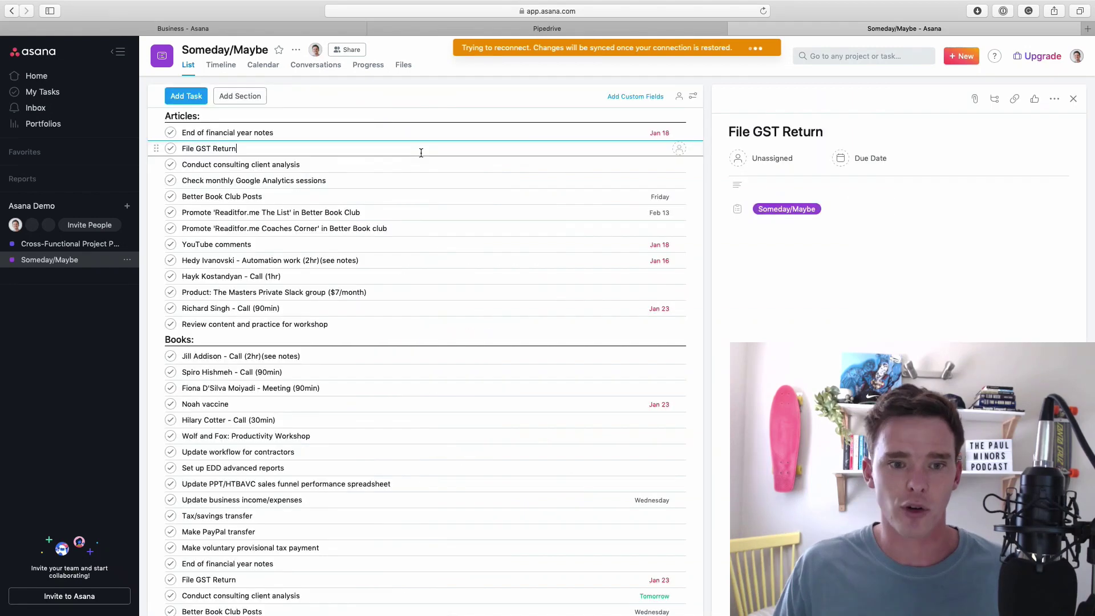
pyautogui.click(773, 160)
pyautogui.click(767, 179)
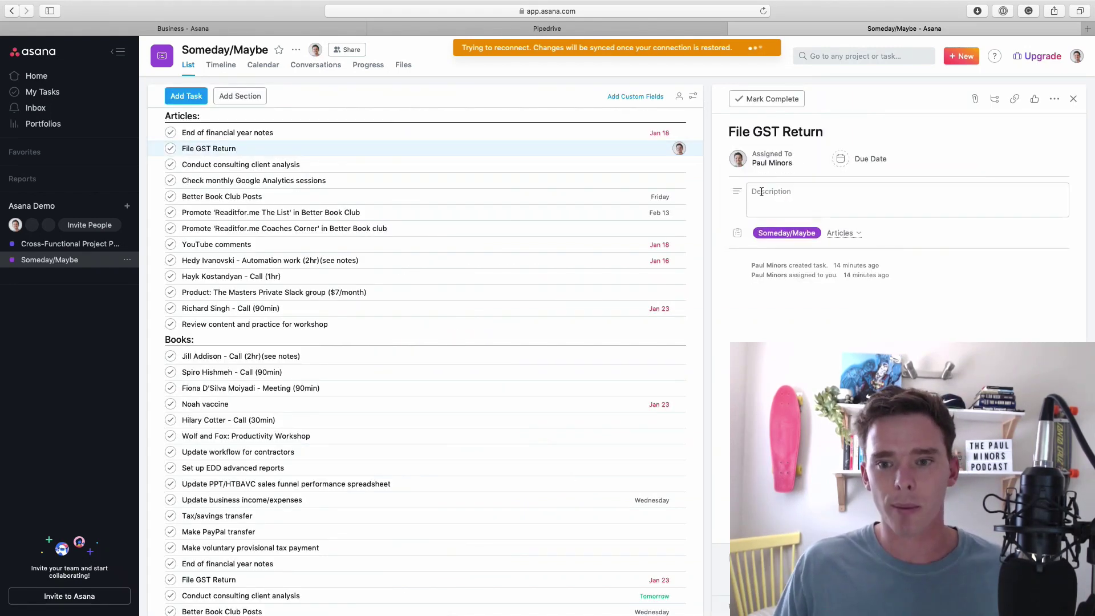
pyautogui.click(1044, 233)
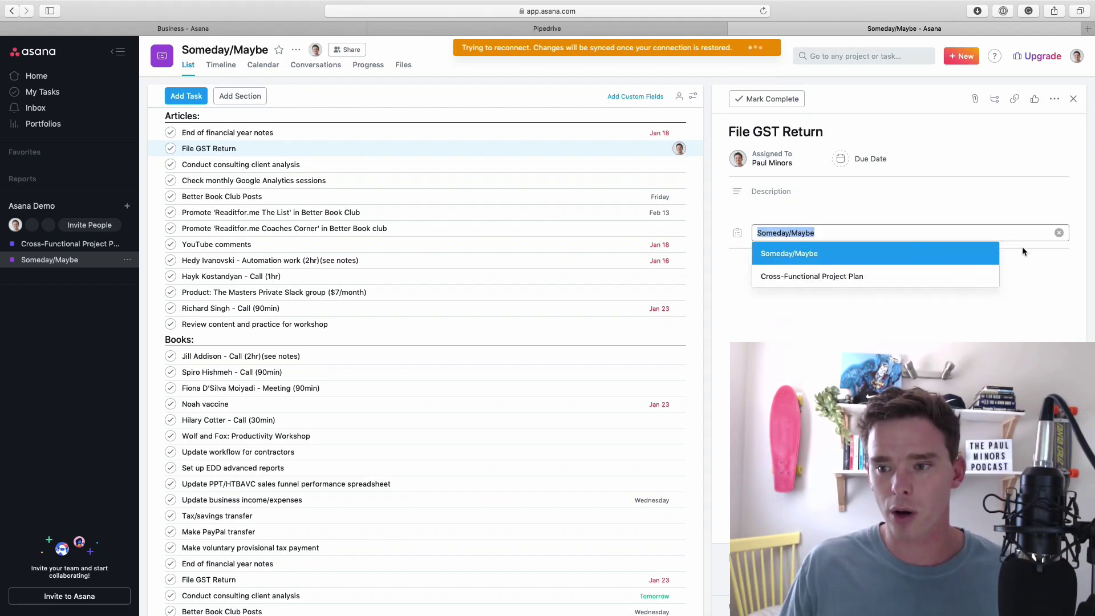
pyautogui.click(1055, 233)
pyautogui.click(68, 93)
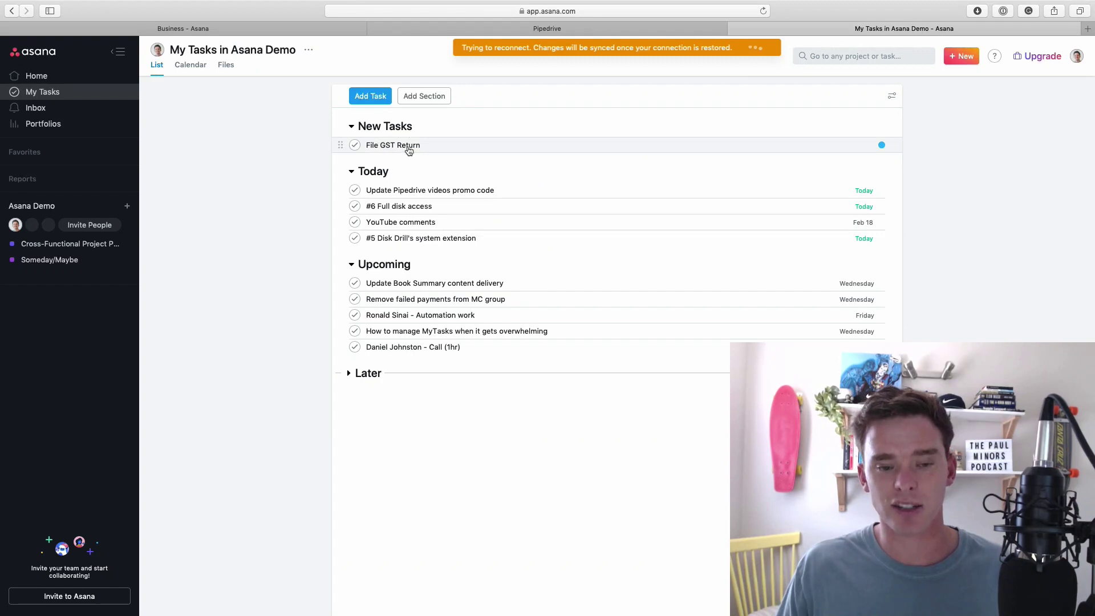
# Set File GST Return's due date to Wednesday and move it into Upcoming.
pyautogui.click(606, 147)
pyautogui.click(889, 191)
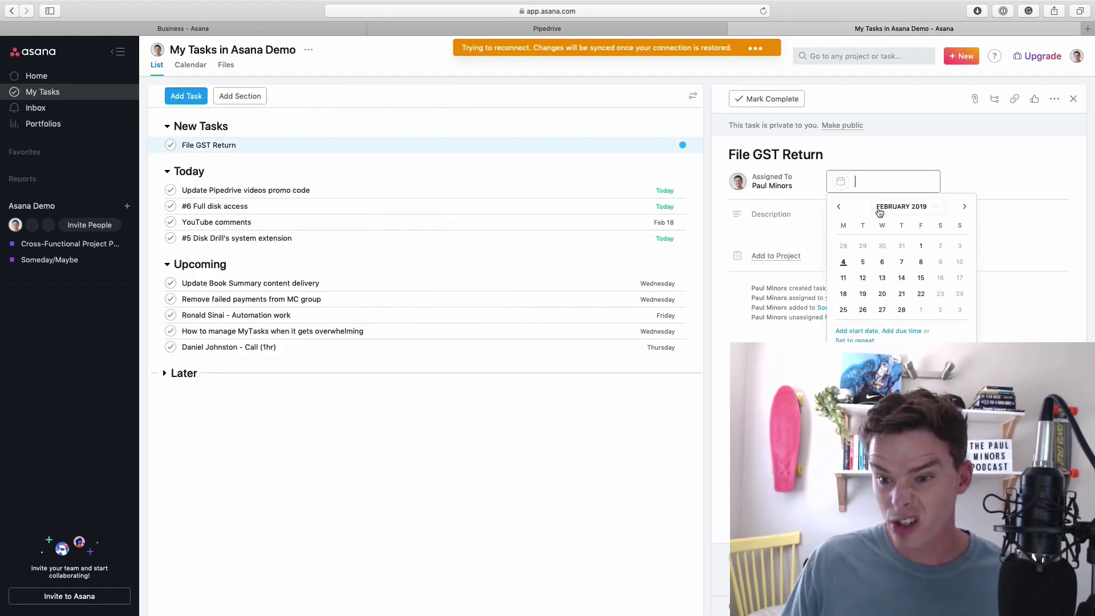
pyautogui.click(885, 261)
pyautogui.moveTo(207, 143); pyautogui.dragTo(255, 283)
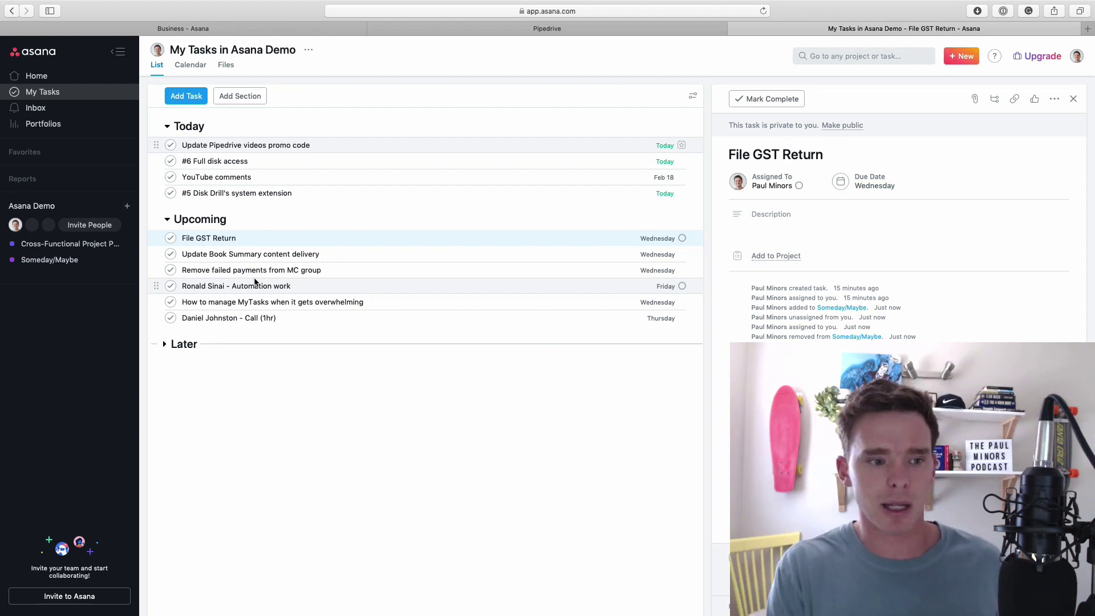
pyautogui.click(60, 259)
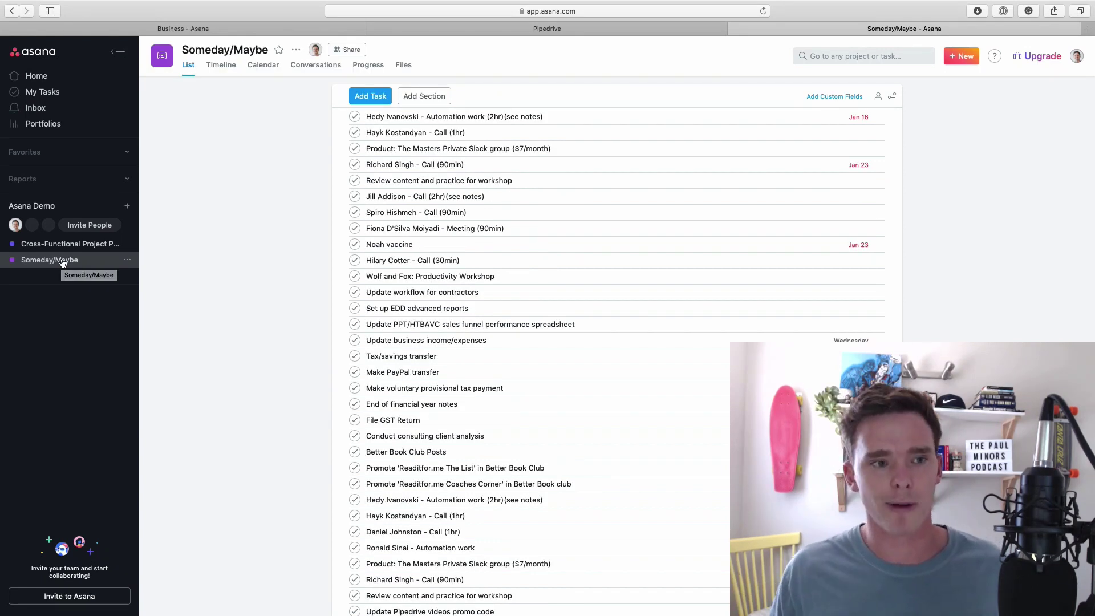
# Go back to My Tasks to see four Today and six Upcoming tasks, led by File GST Return.
pyautogui.click(45, 91)
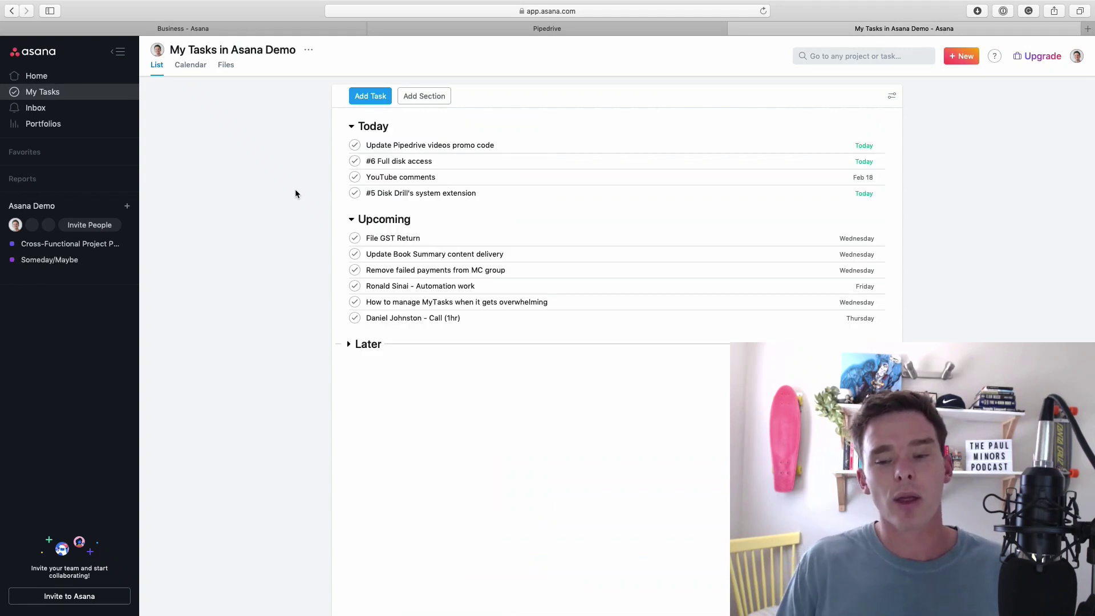